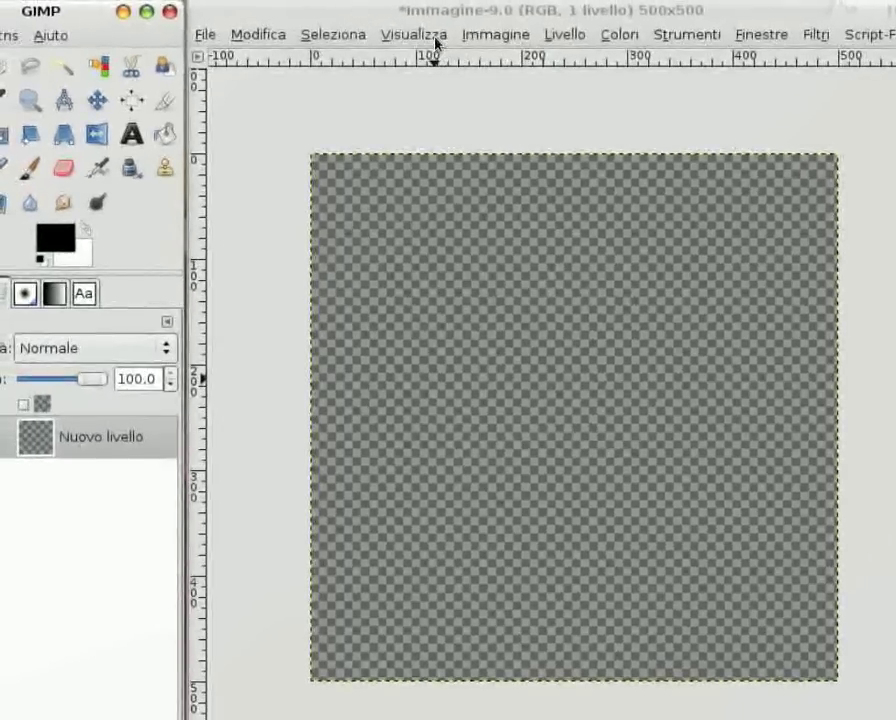
- Turn on the grid overlay over the empty transparent 500×500 canvas
click(407, 58)
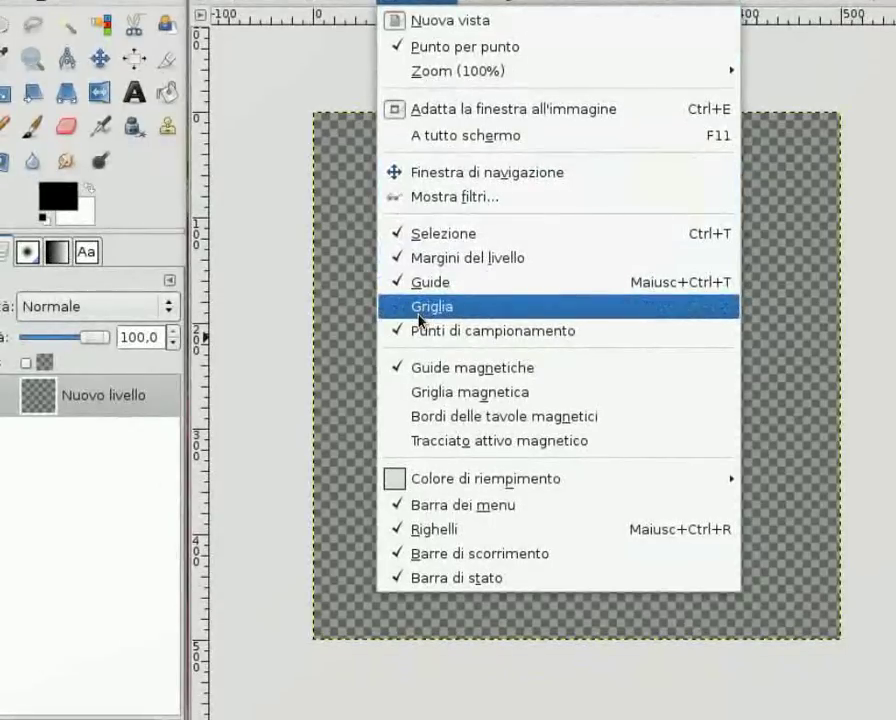
click(419, 316)
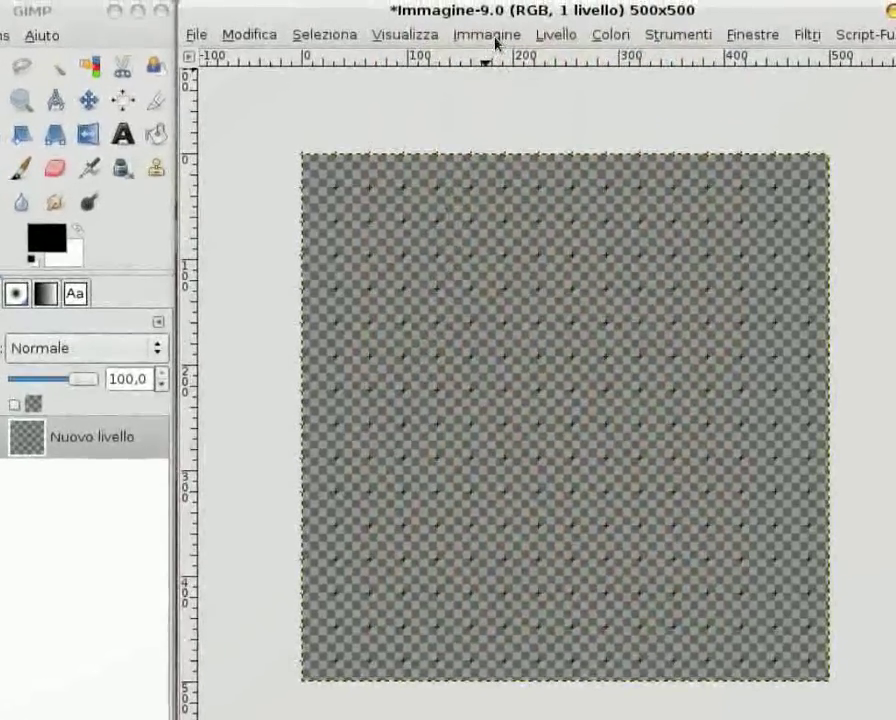
click(496, 42)
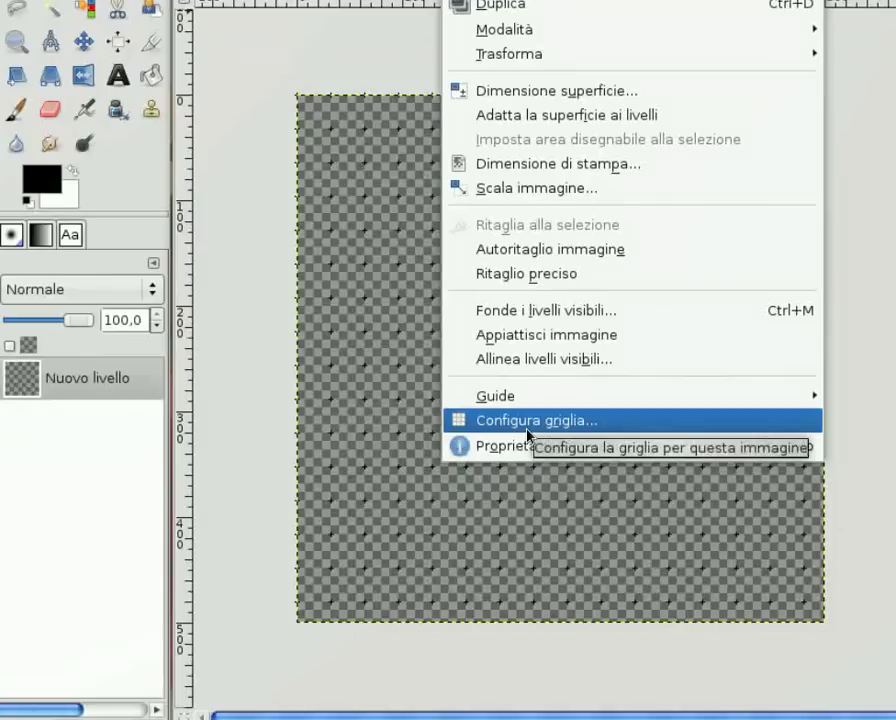
- Configure the image grid with solid lines and 100×100 pixel spacing
click(528, 420)
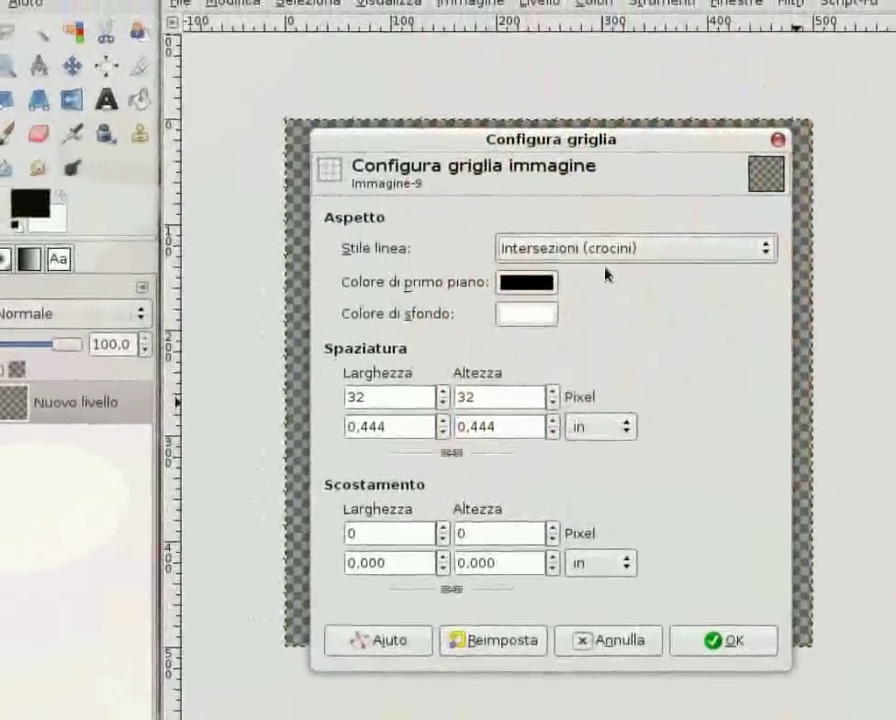
scroll(752, 254, up, 1)
click(748, 252)
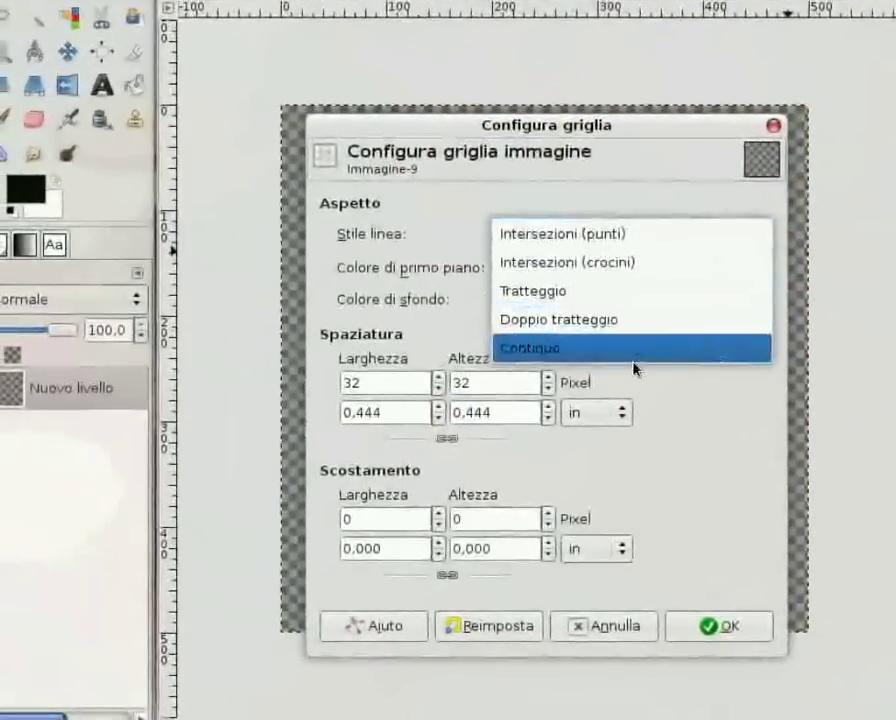
click(633, 364)
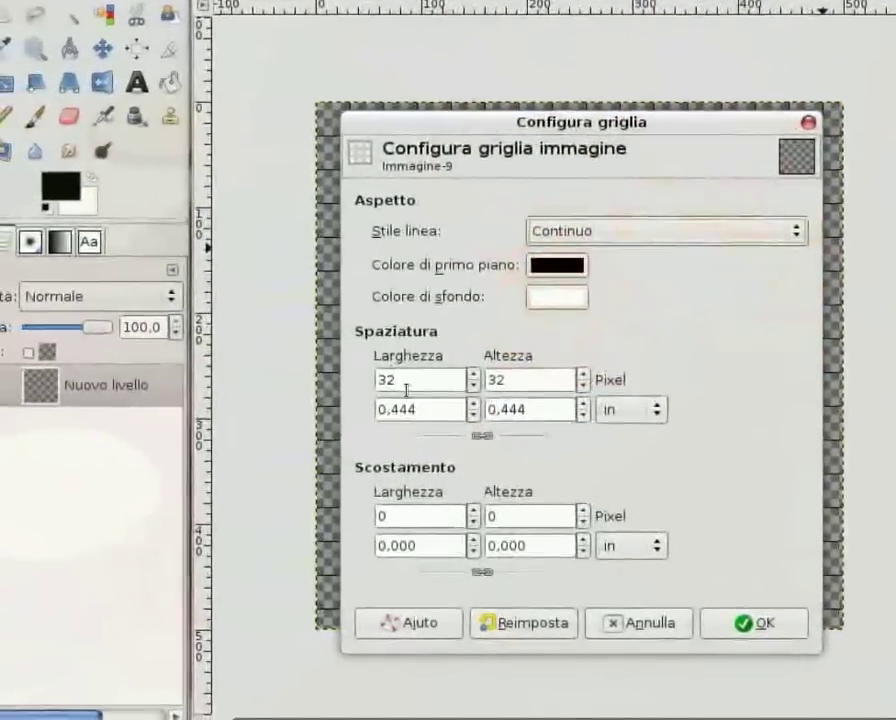
double_click(409, 388)
text(100)
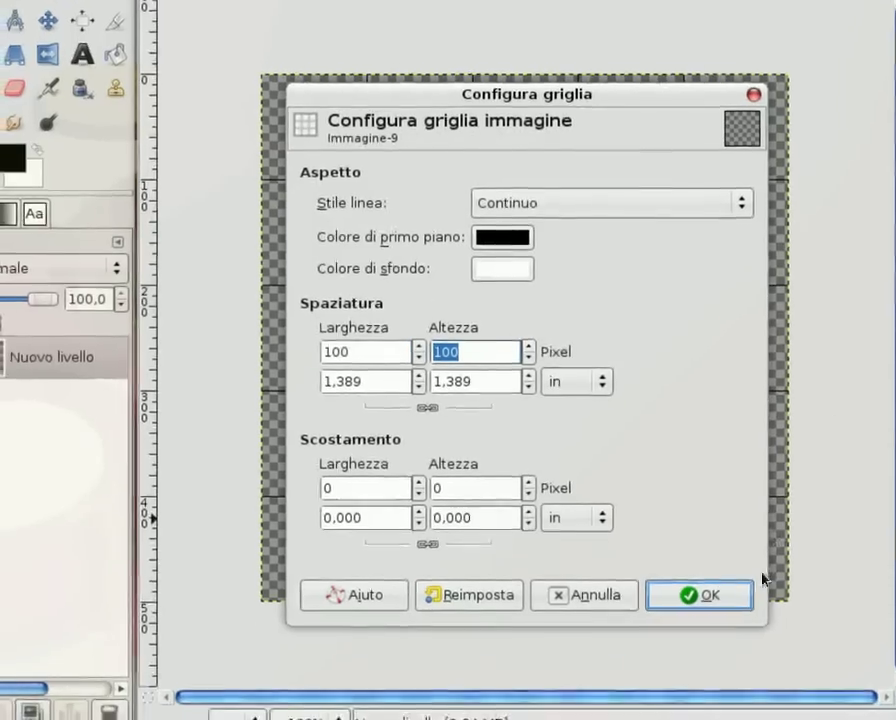
click(724, 598)
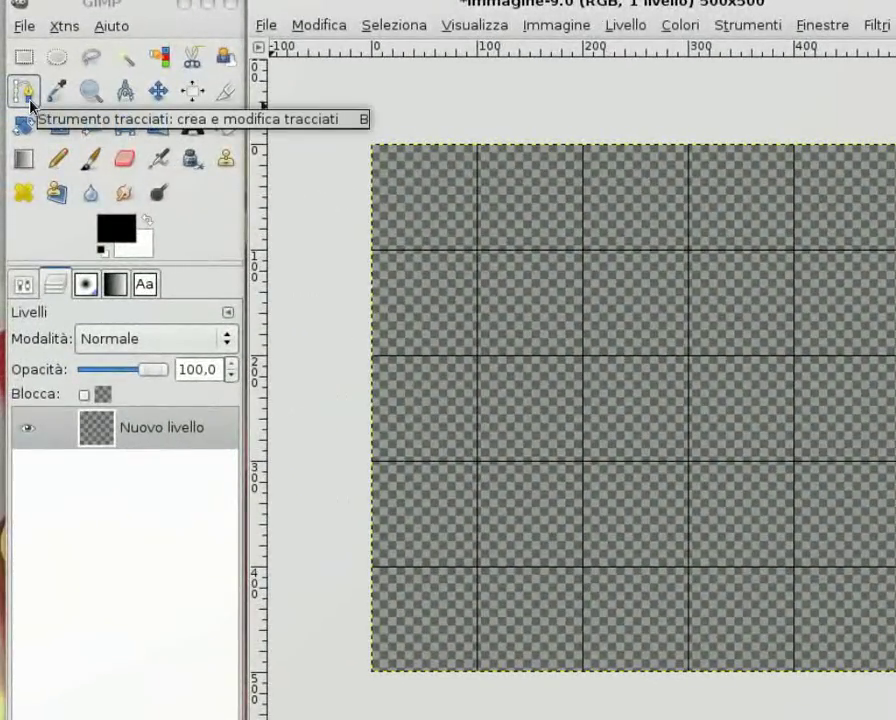
- Draw a straight diagonal path from above the top-left corner to the bottom-right corner
click(26, 92)
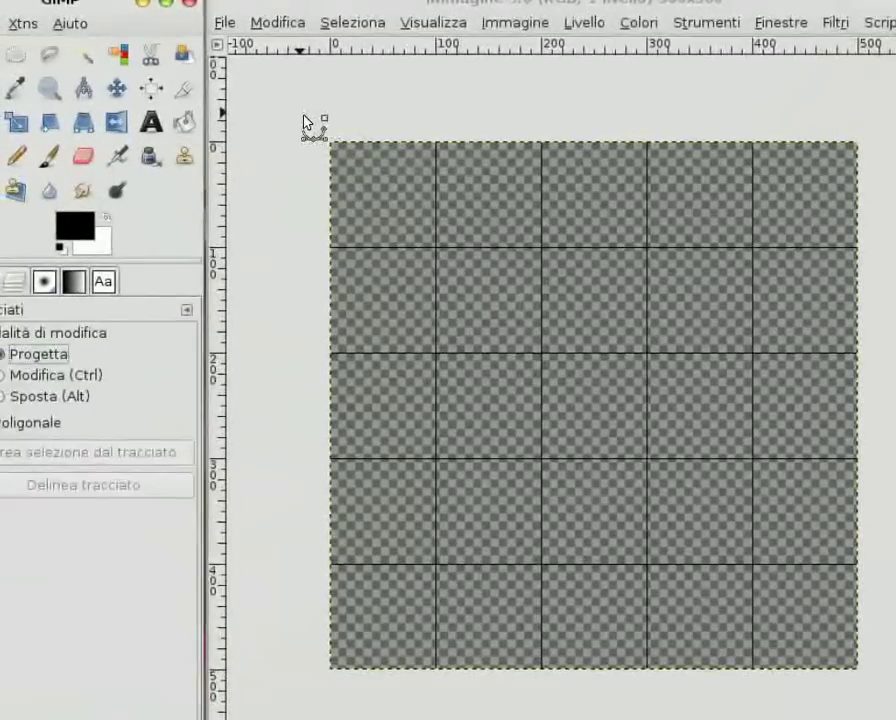
click(295, 109)
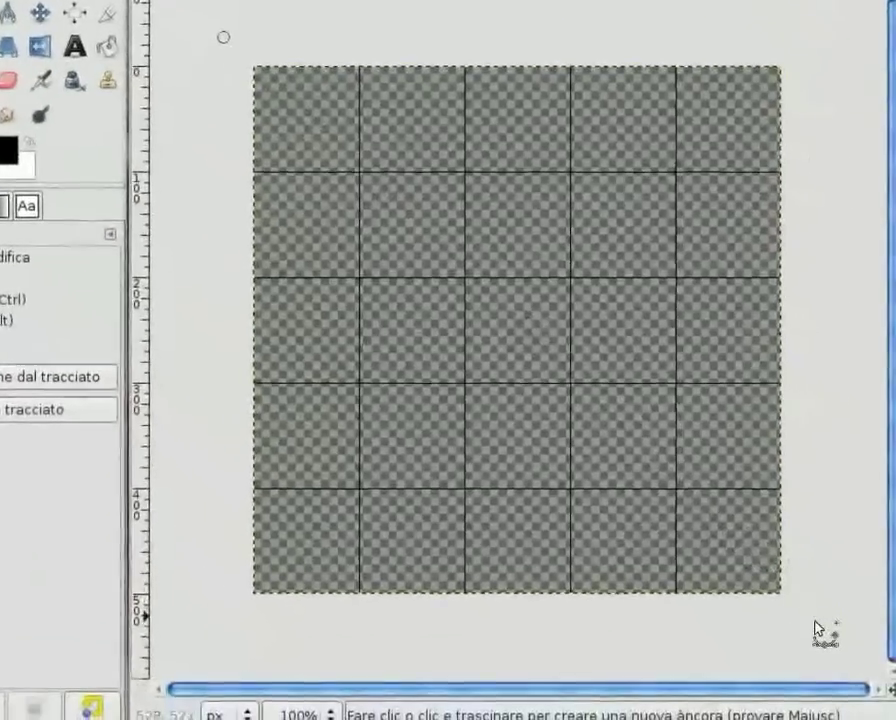
click(813, 621)
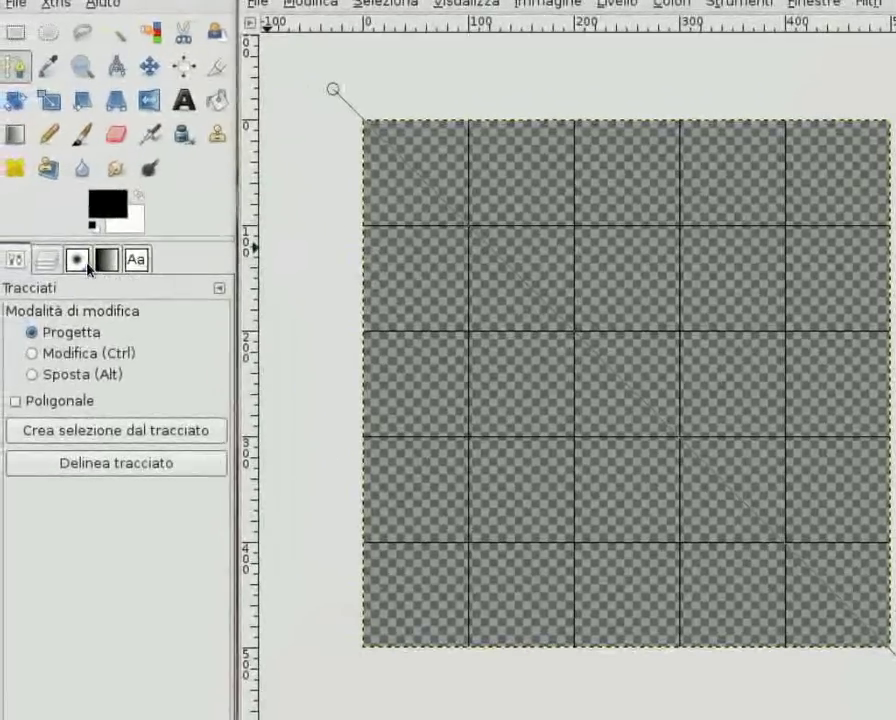
click(82, 266)
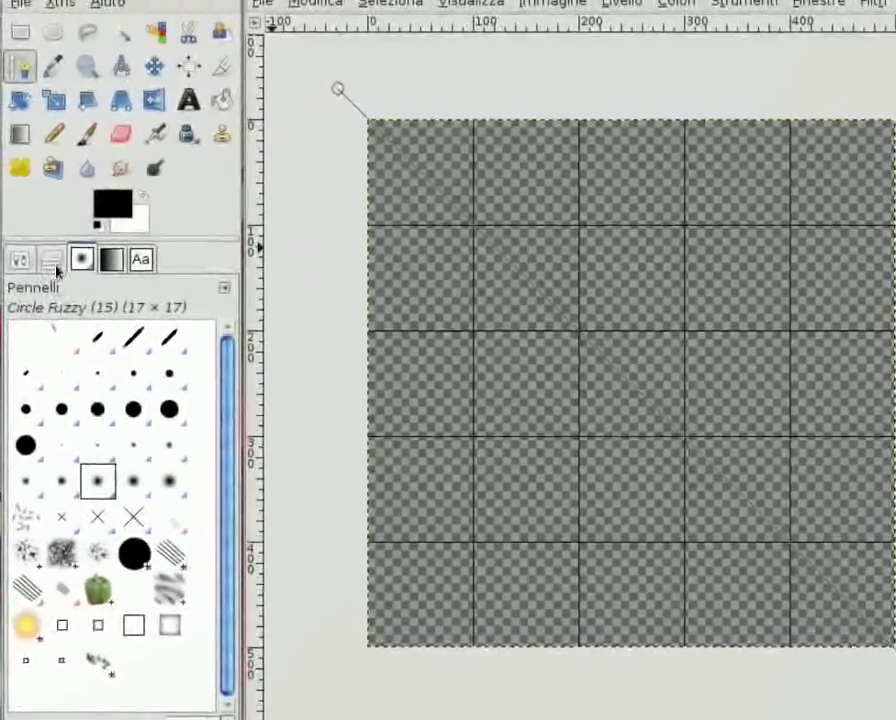
click(43, 258)
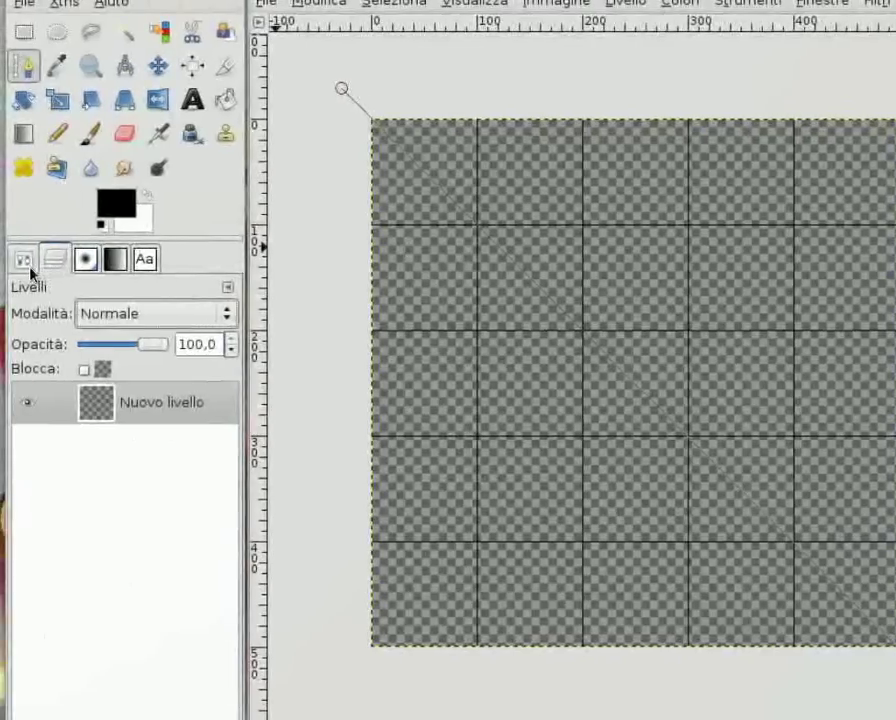
click(20, 259)
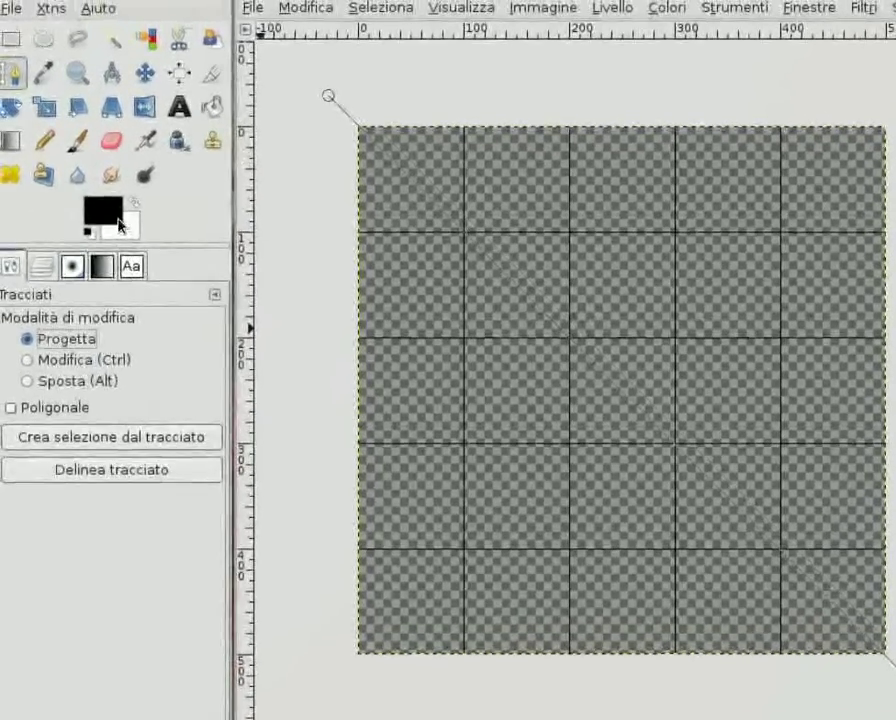
- Set the foreground colour to bright green 07ff01
click(117, 221)
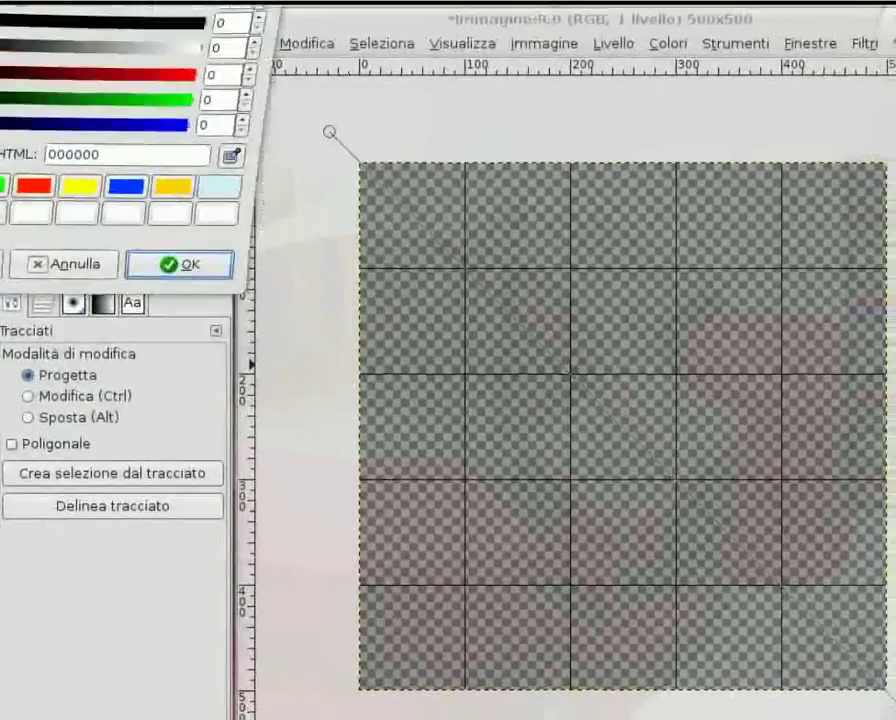
drag(140, 5, 634, 226)
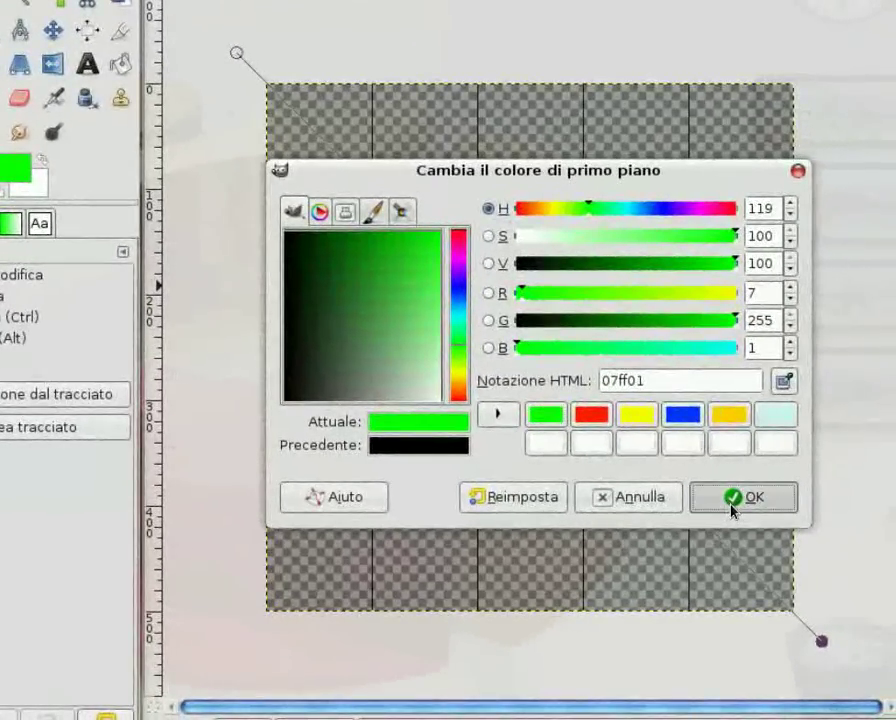
click(733, 508)
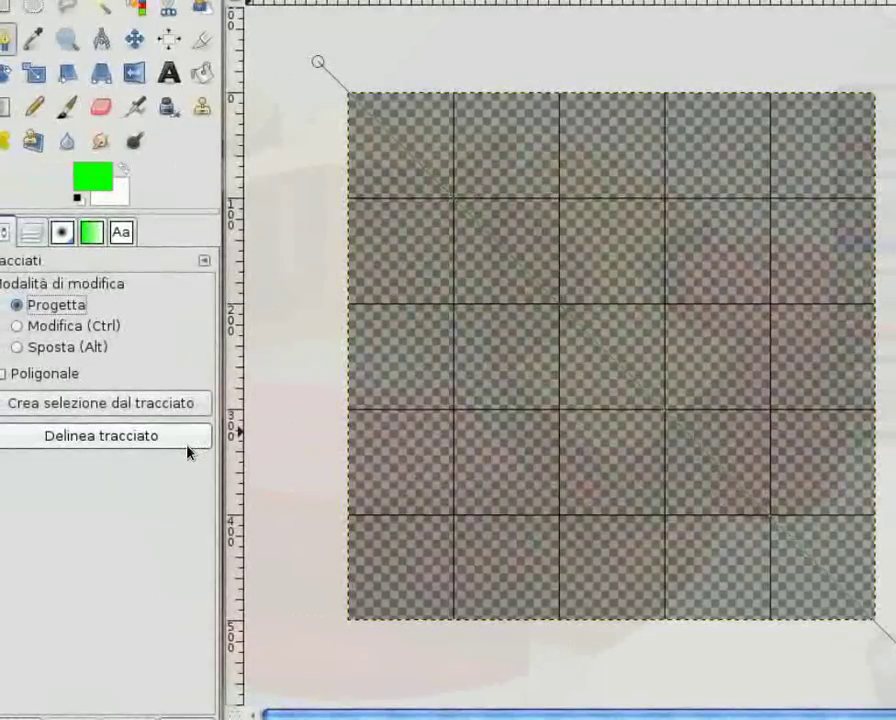
- Stroke the path with the paintbrush in green, then move the path up and across
click(188, 445)
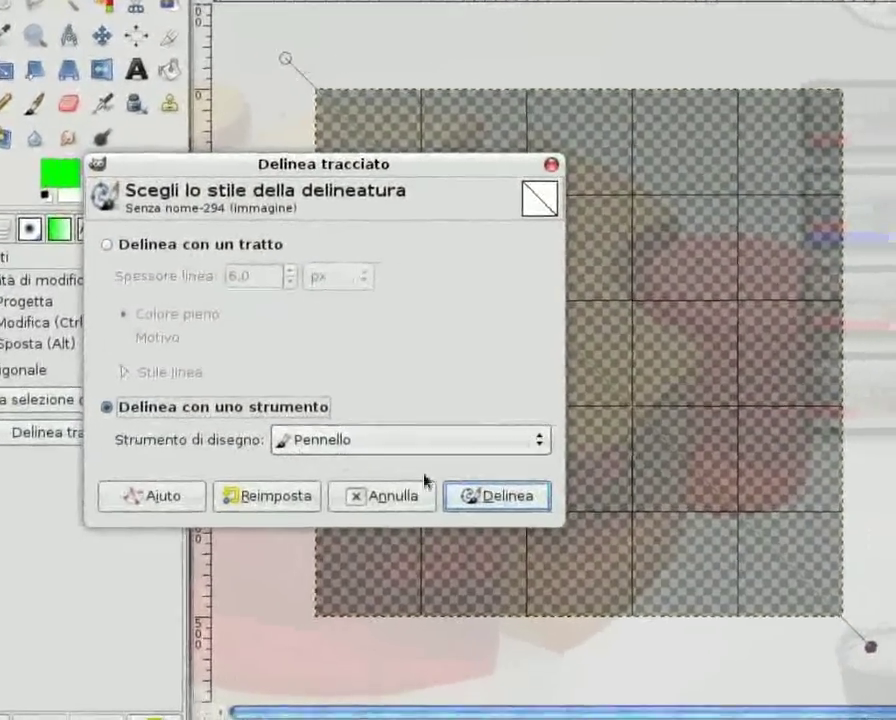
click(505, 497)
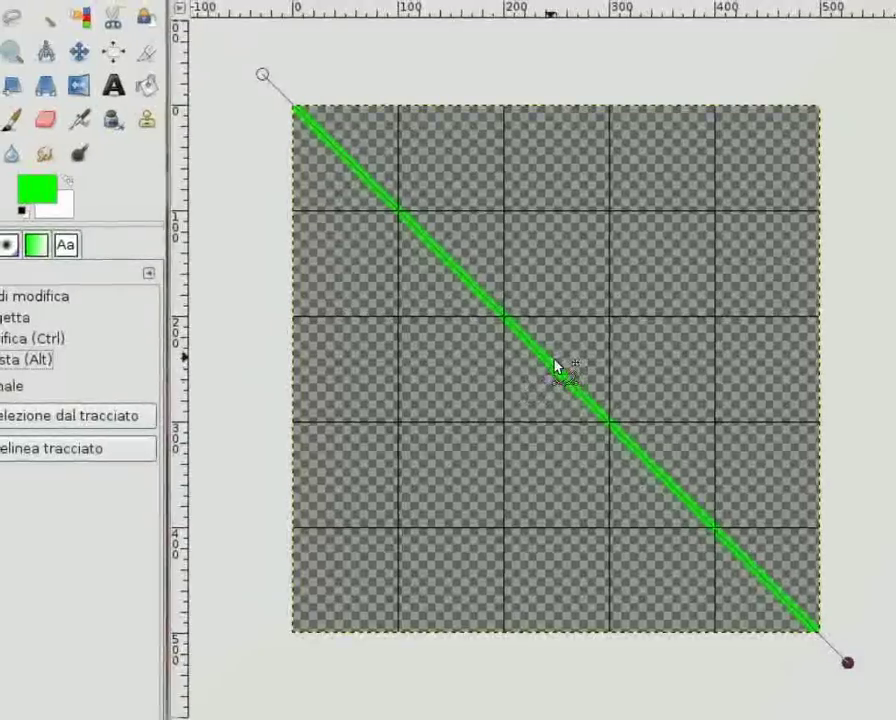
drag(556, 367, 883, 347)
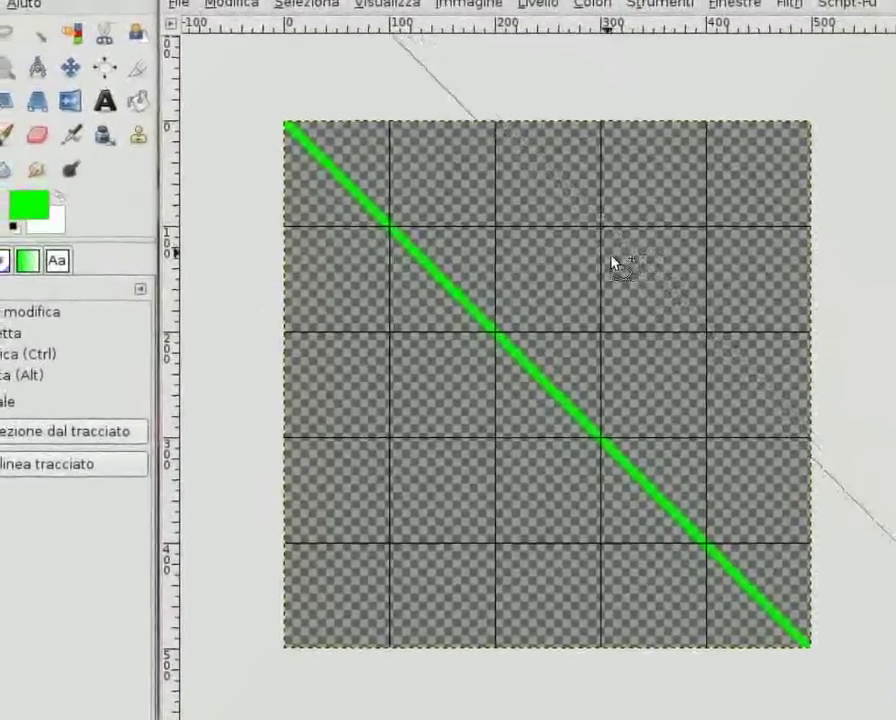
drag(883, 347, 549, 277)
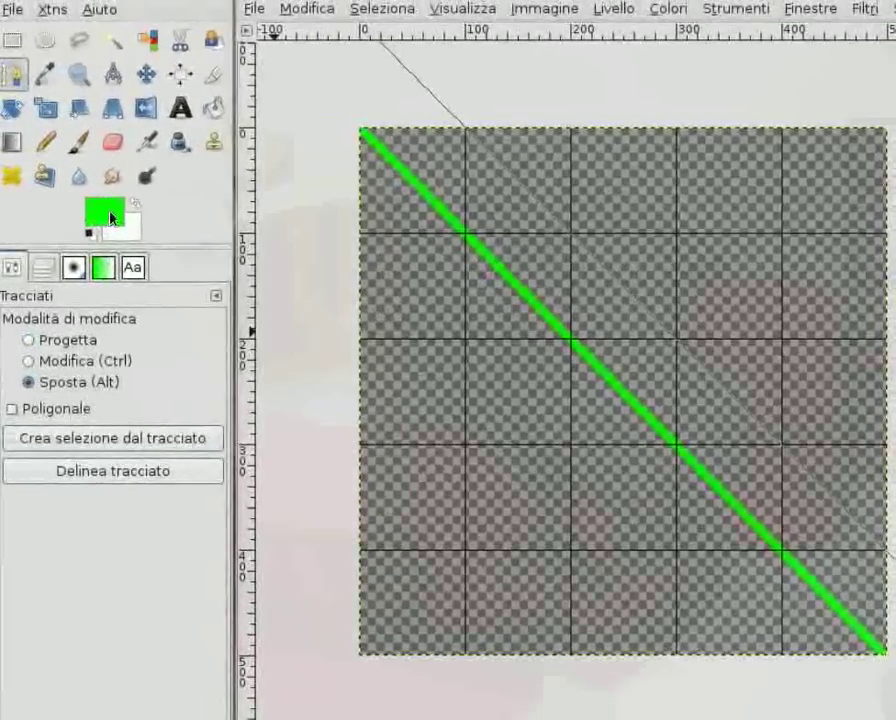
- Switch the foreground to red and stroke a red stripe above the green one
click(110, 218)
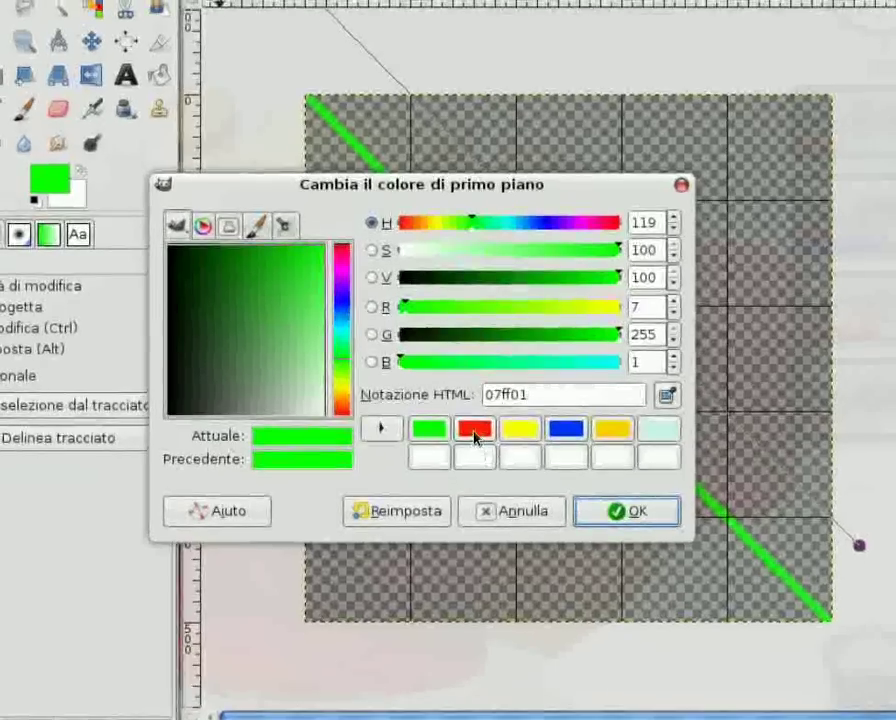
click(486, 470)
click(602, 500)
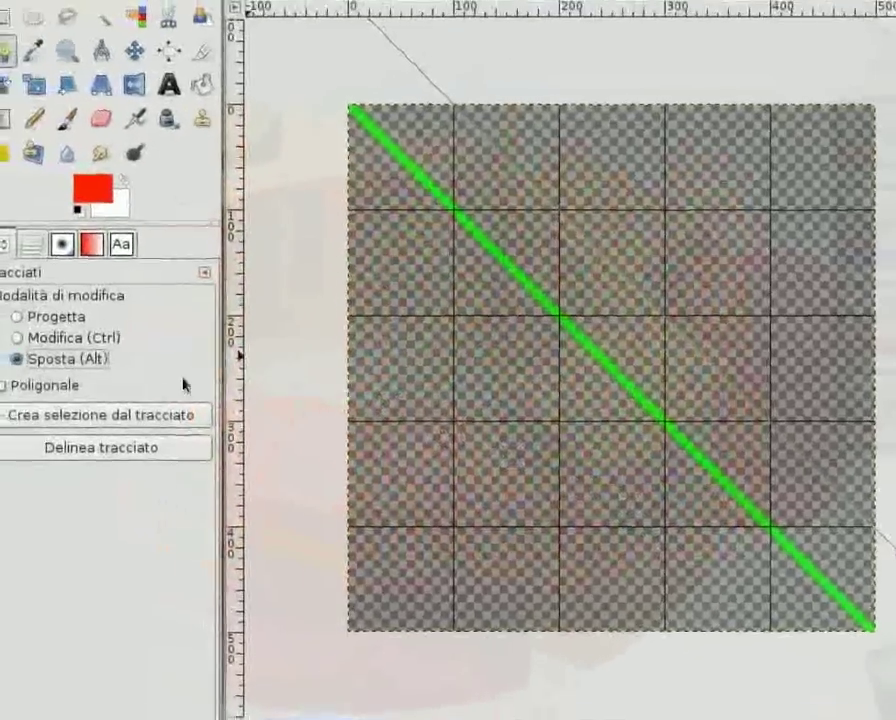
click(140, 448)
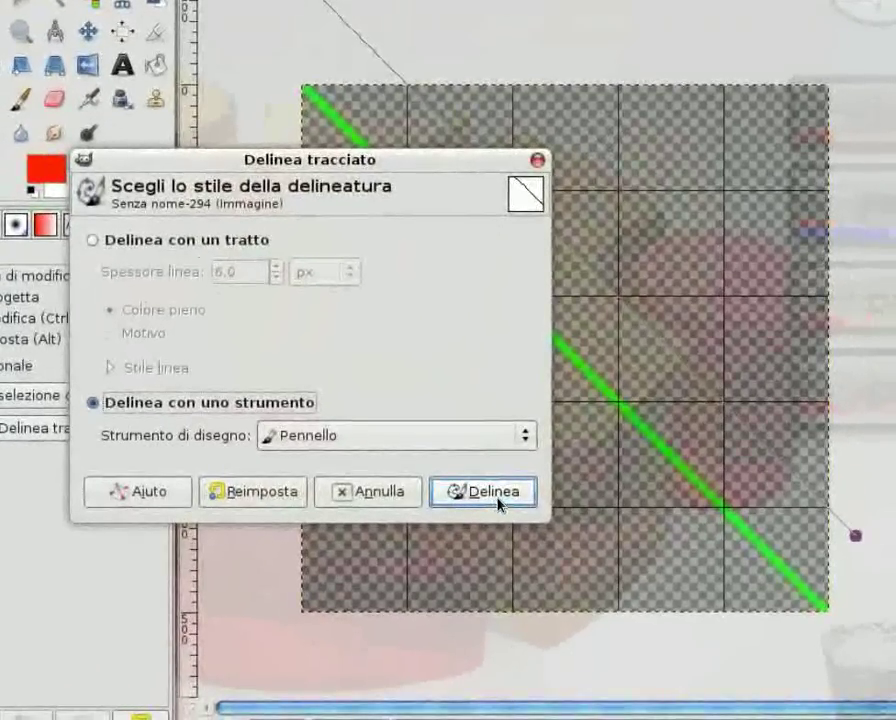
click(494, 492)
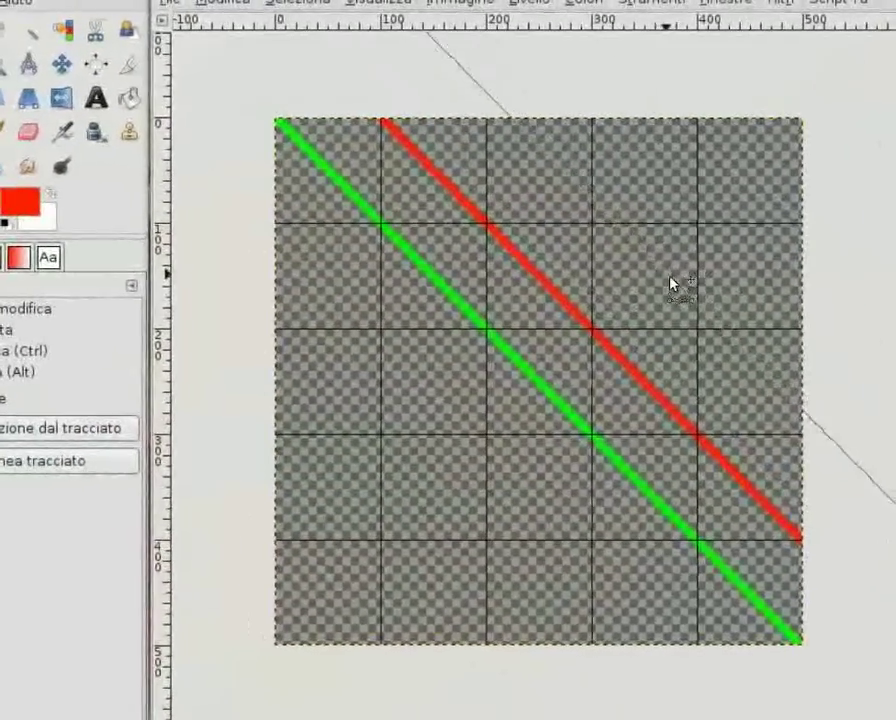
- Move the path below the green stripe and stroke a second red line there
drag(680, 288, 510, 422)
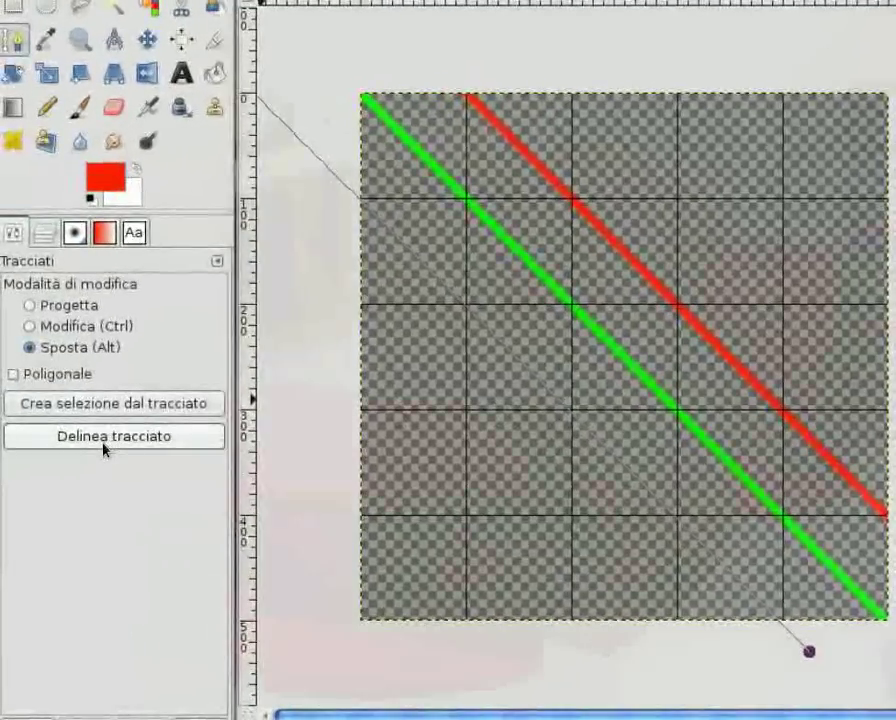
click(105, 446)
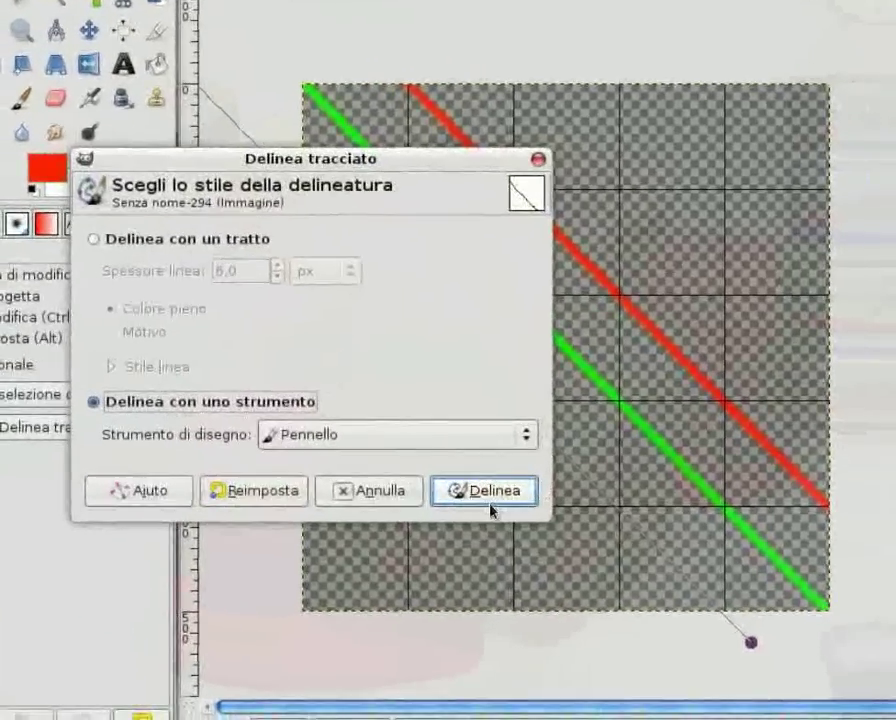
click(512, 492)
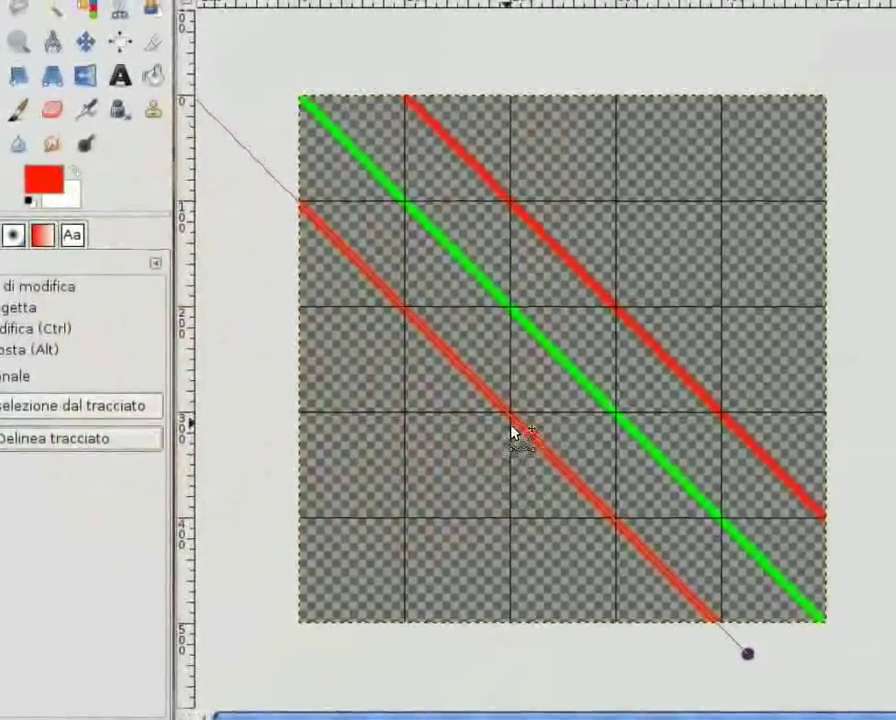
- Shift the path down-left, set foreground to blue 0137ff, and stroke a blue stripe
drag(515, 430, 466, 468)
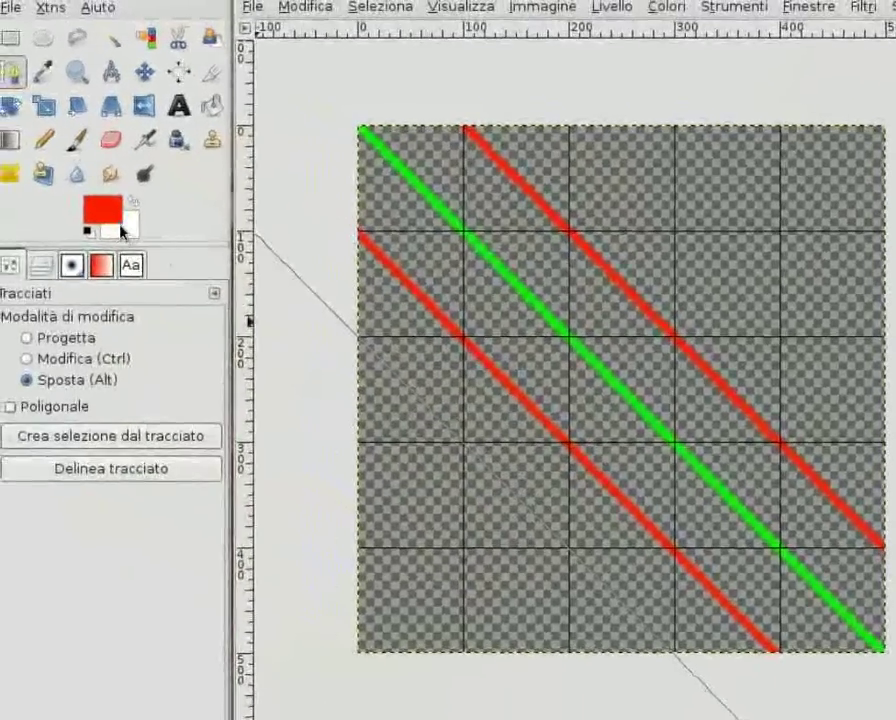
click(82, 196)
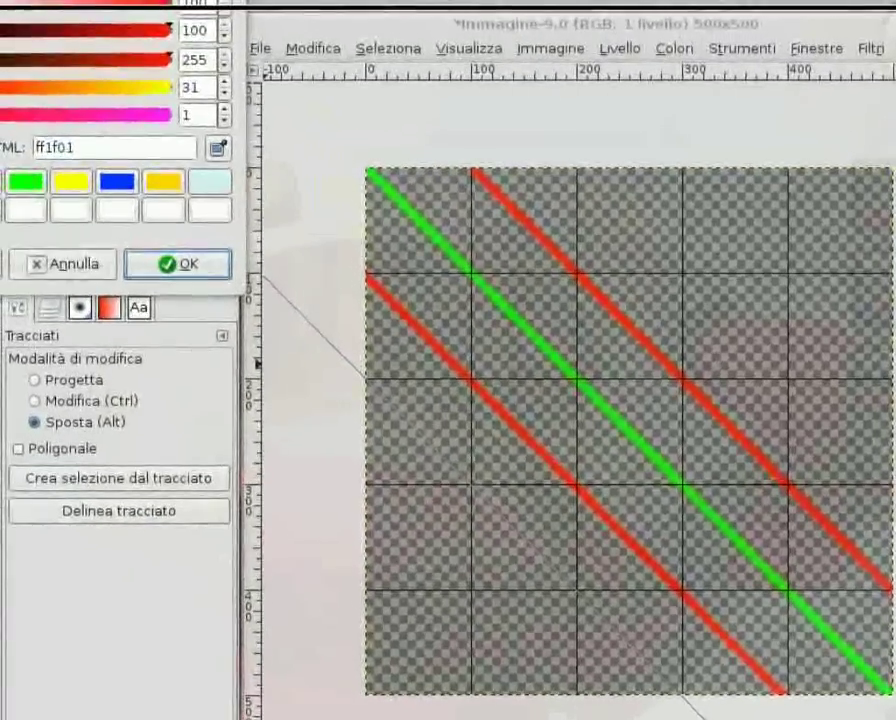
drag(80, 2, 740, 280)
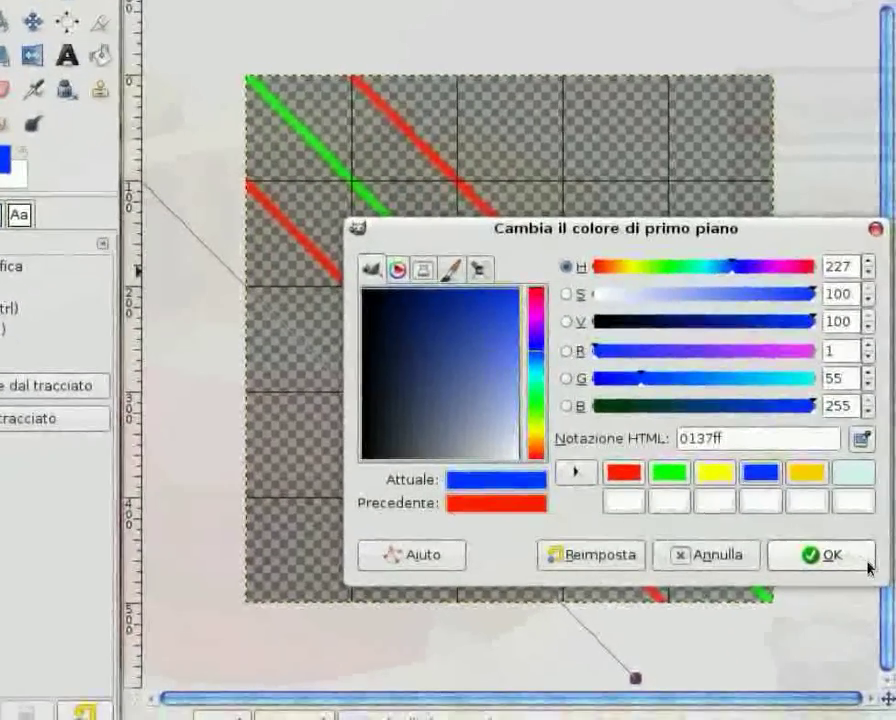
click(866, 567)
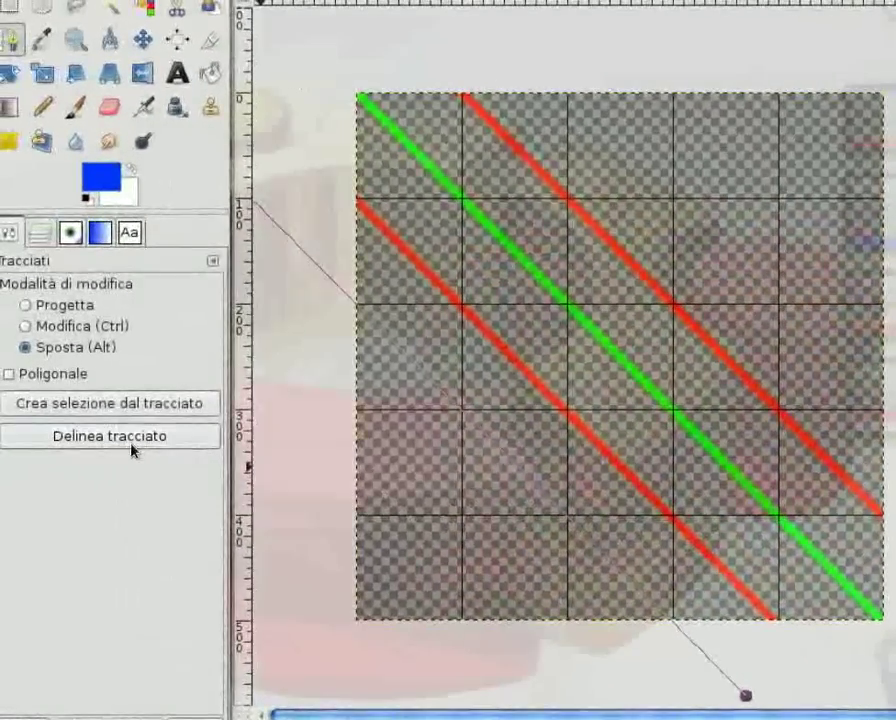
click(25, 420)
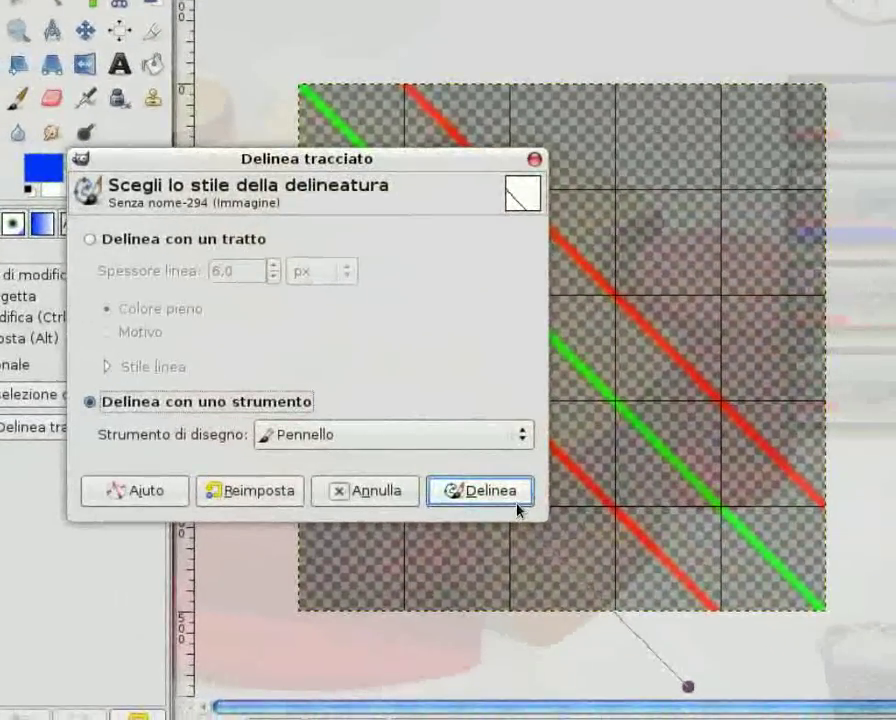
click(515, 505)
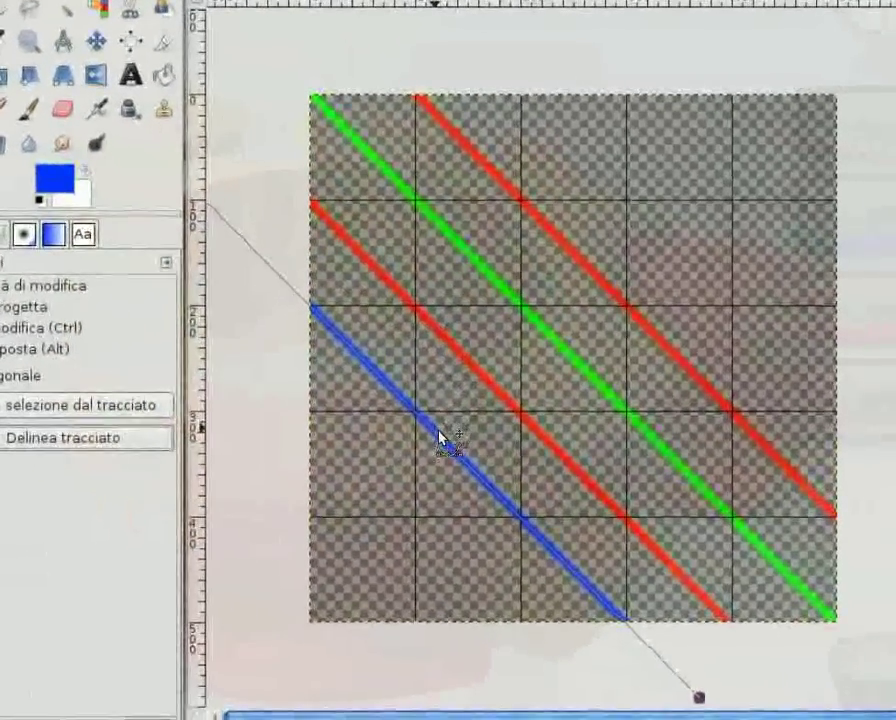
- Move the path to the upper right and stroke a second blue stripe
drag(444, 436, 667, 296)
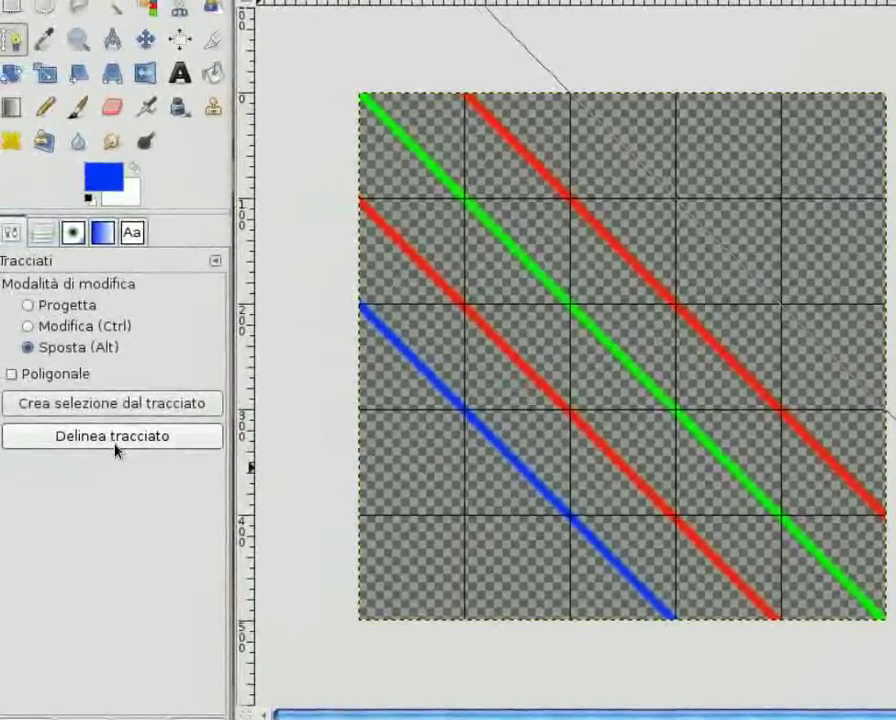
click(114, 441)
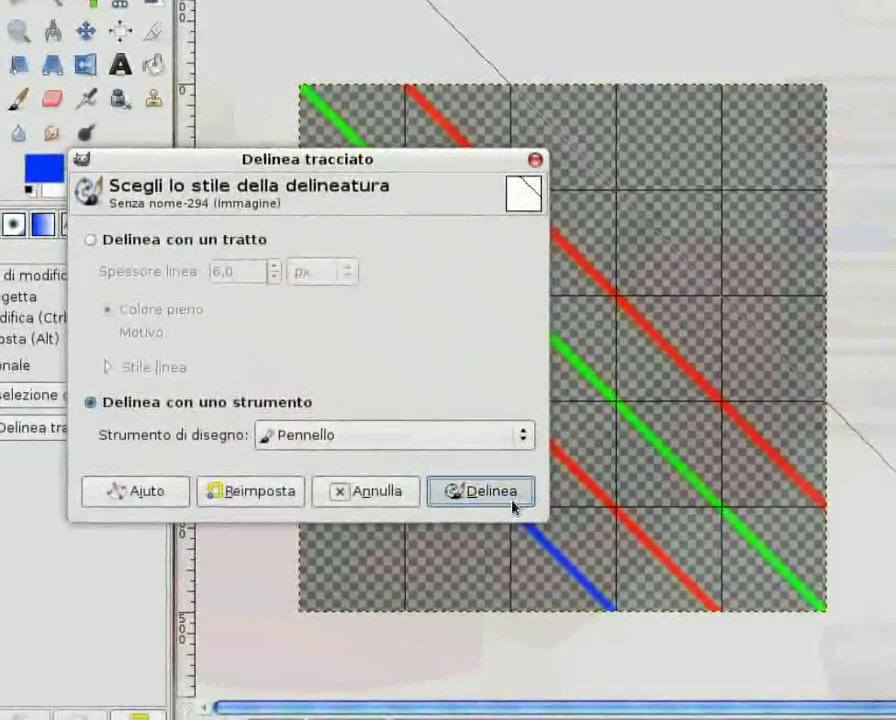
click(513, 505)
drag(670, 303, 724, 270)
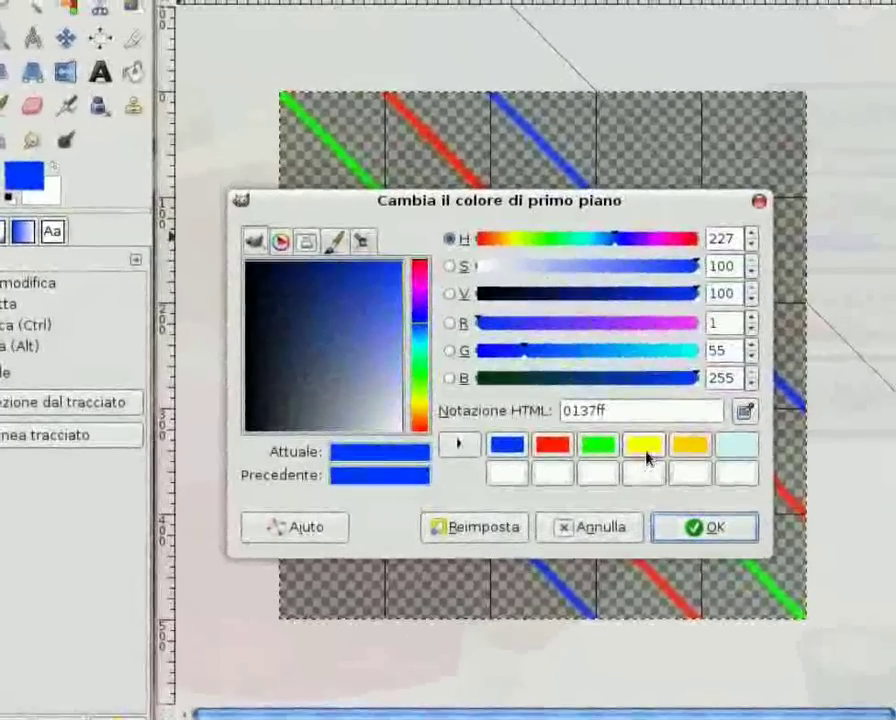
- Set the foreground to yellow fcff01 and stroke yellow stripes at upper-right and lower-left
click(645, 453)
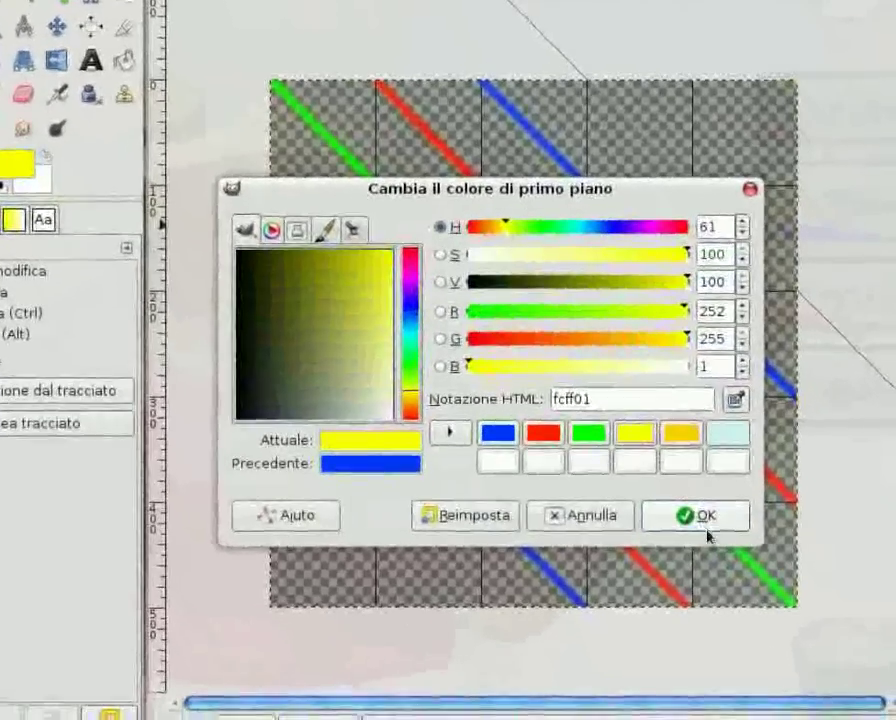
click(705, 517)
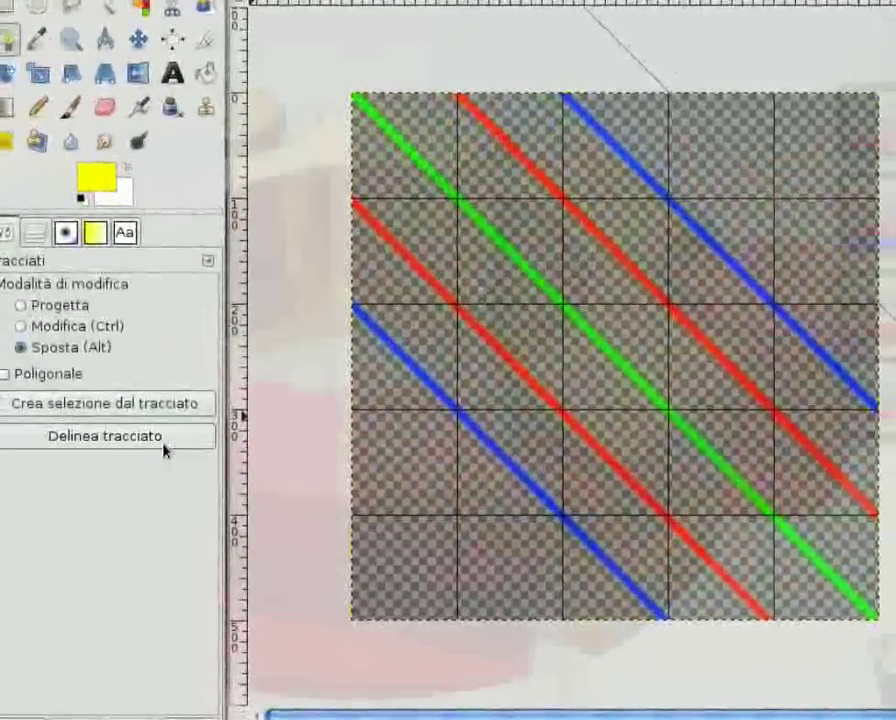
click(148, 452)
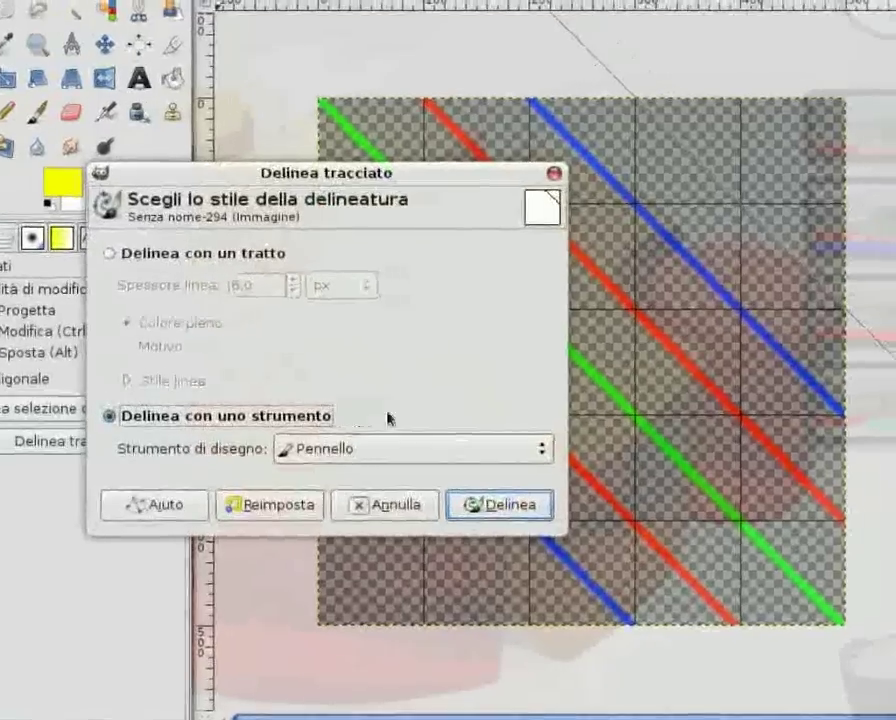
click(520, 500)
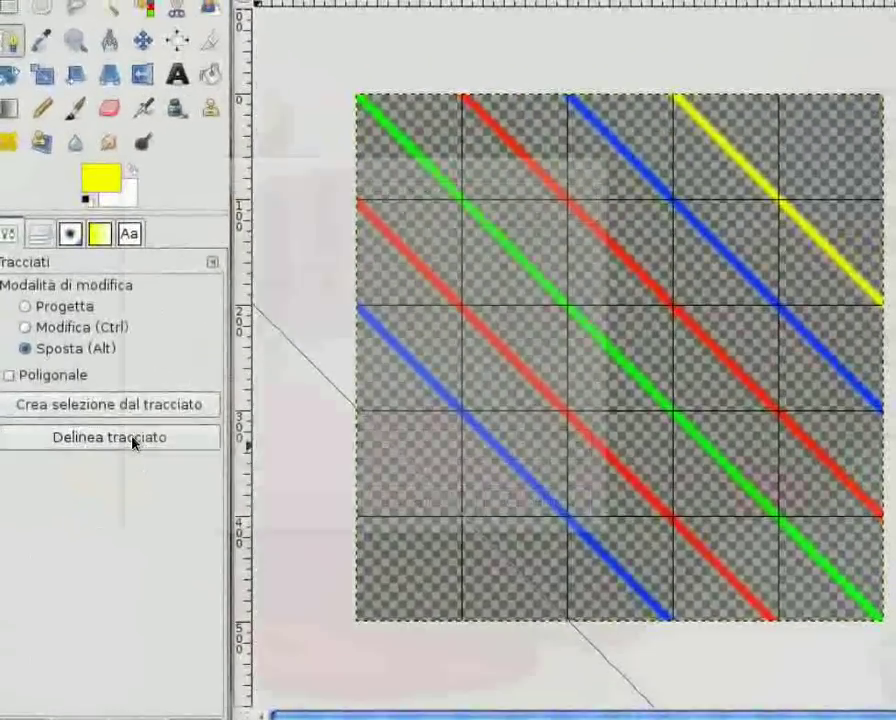
click(134, 438)
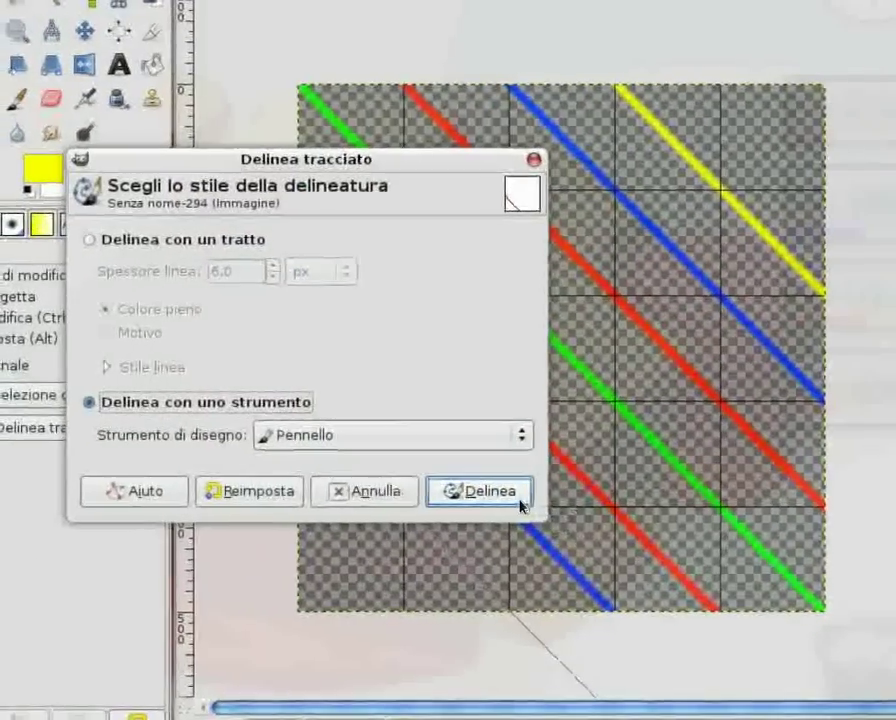
click(540, 496)
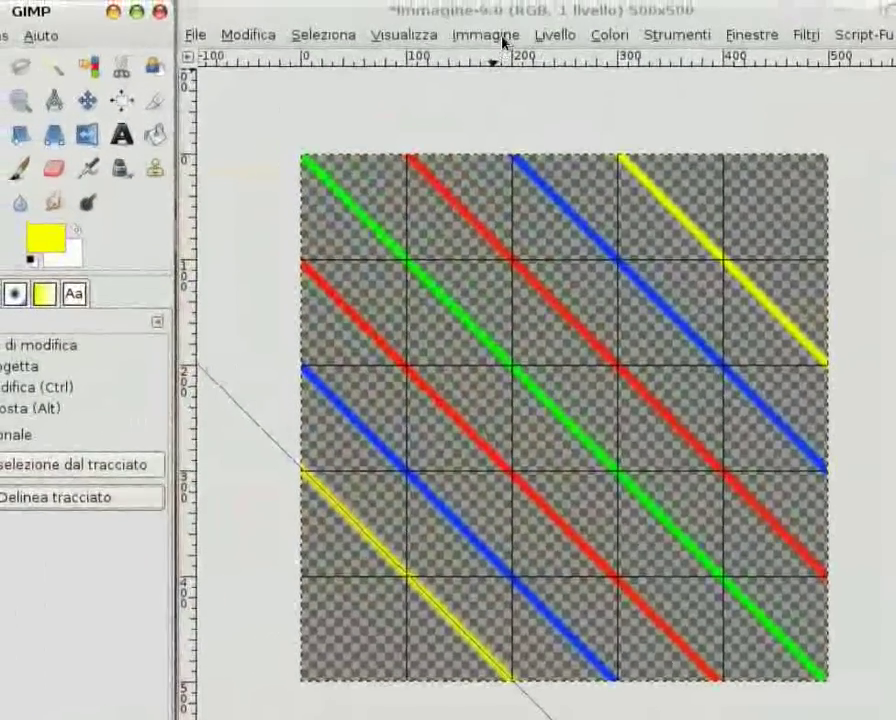
- Crop the canvas to a centred 400×400 area and fit the layer to image size
click(507, 38)
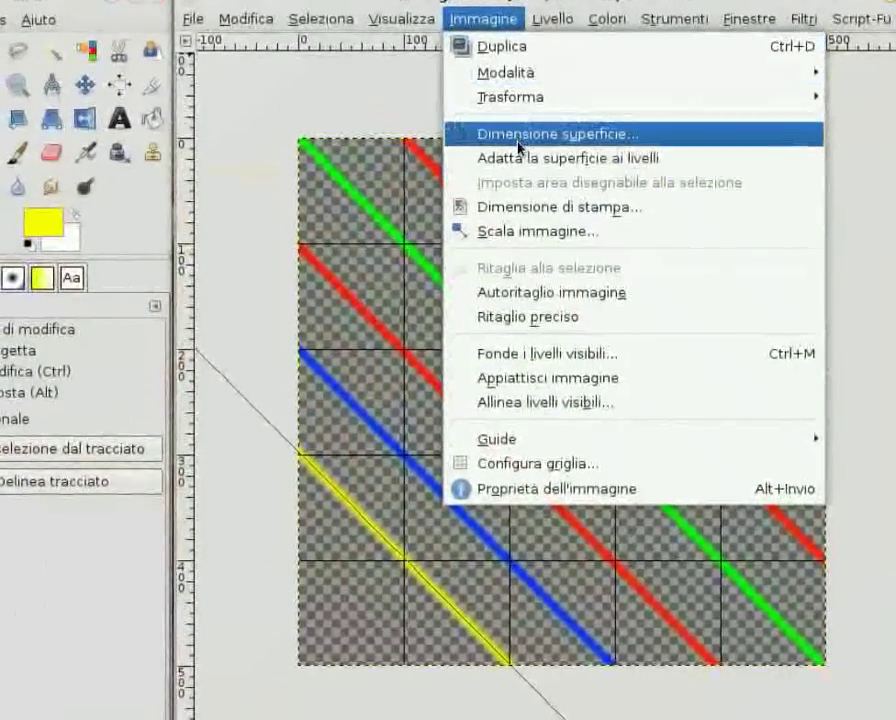
click(519, 147)
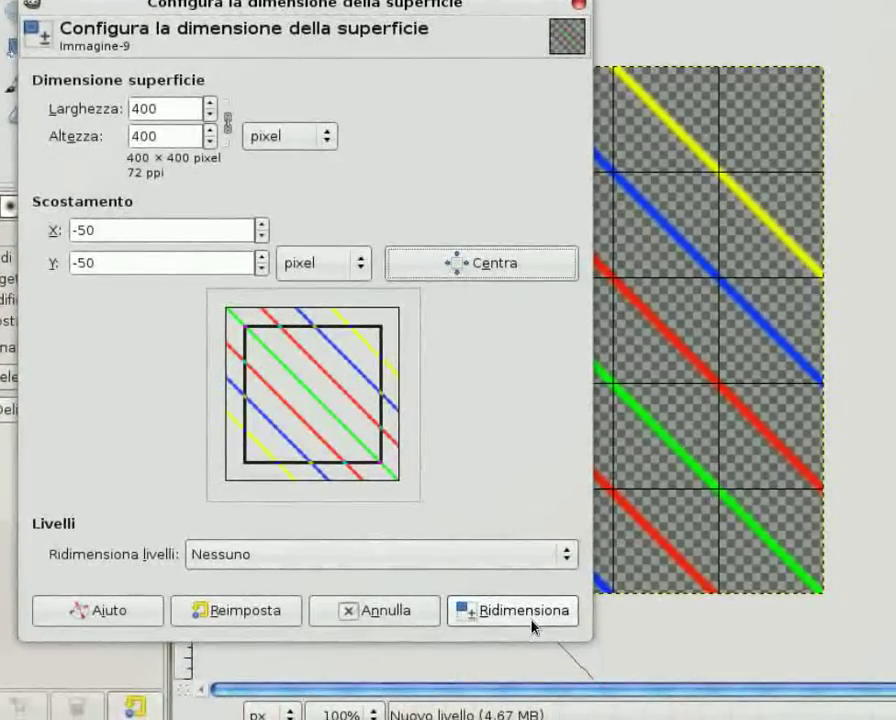
click(533, 612)
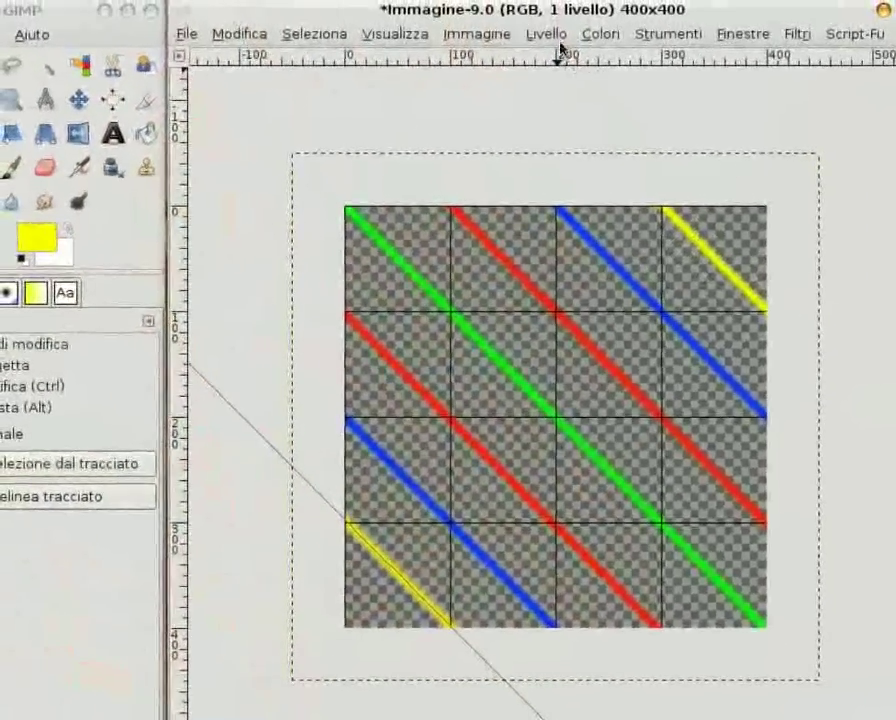
click(552, 34)
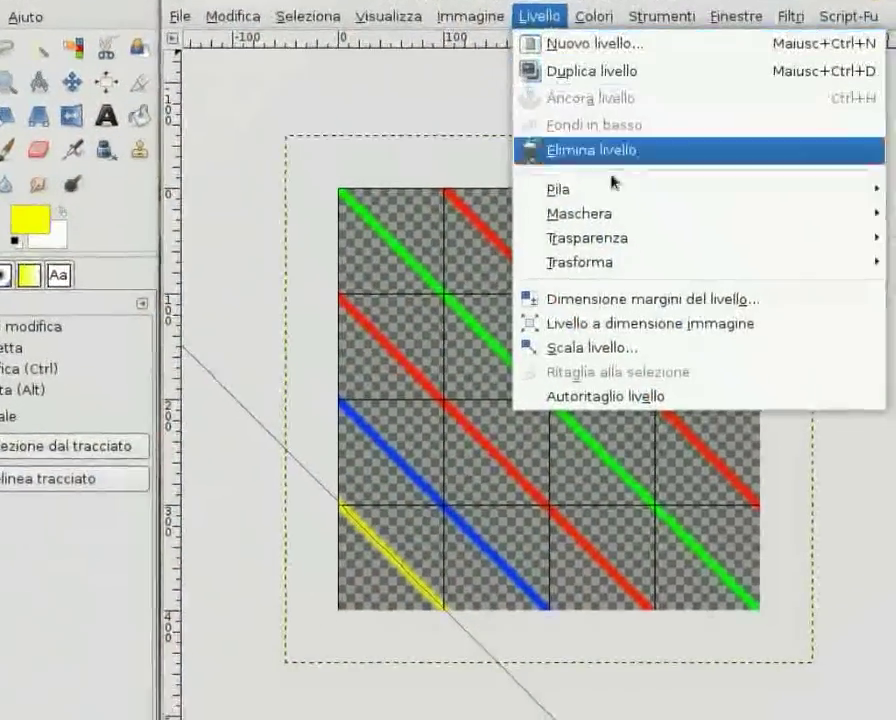
click(642, 314)
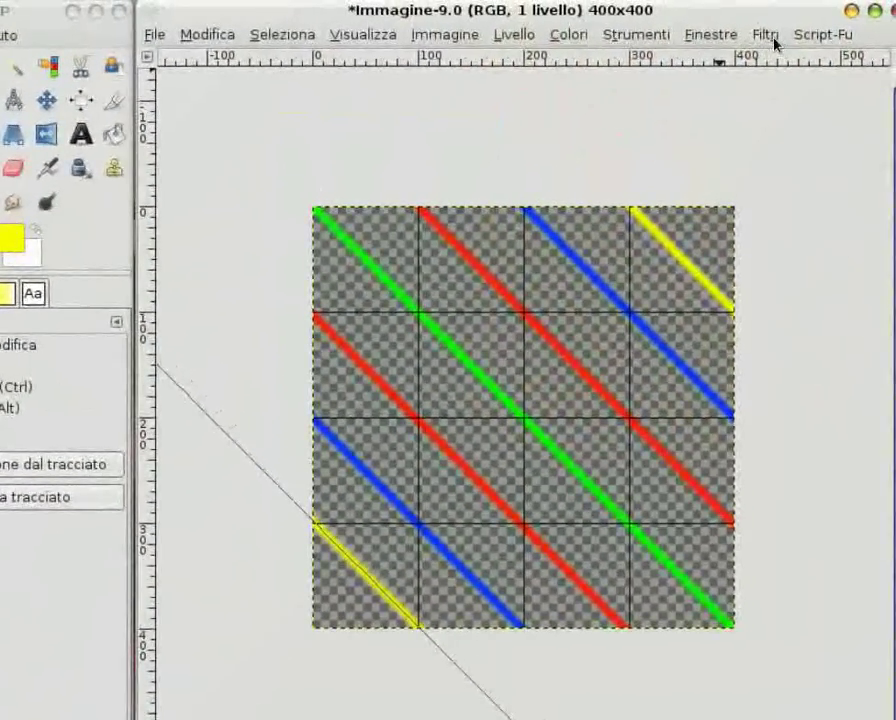
- Apply the Globo che gira animation filter with 60 frames to the striped layer
click(766, 35)
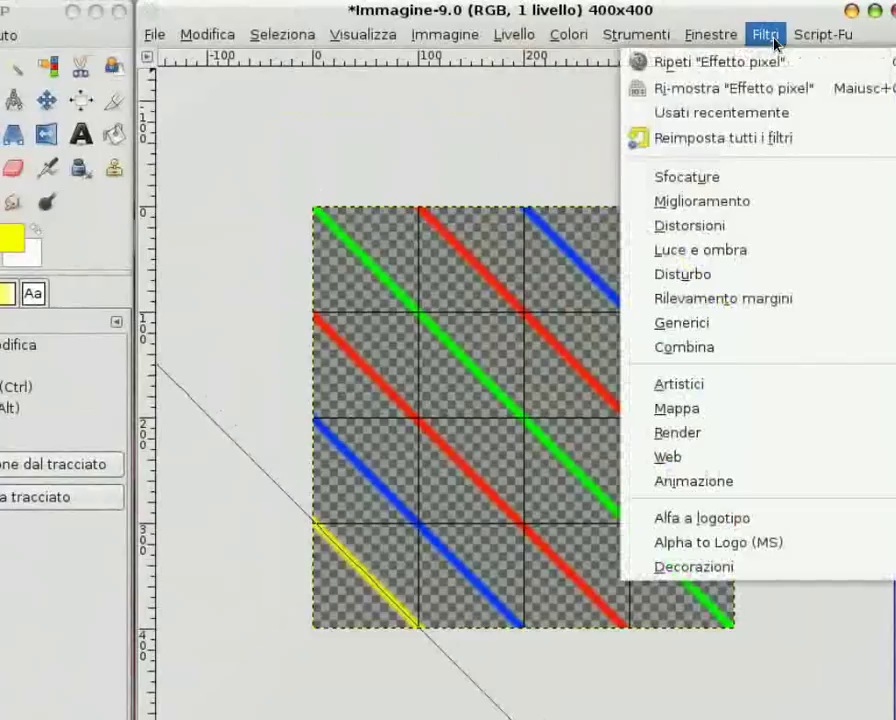
mouse_move(770, 419)
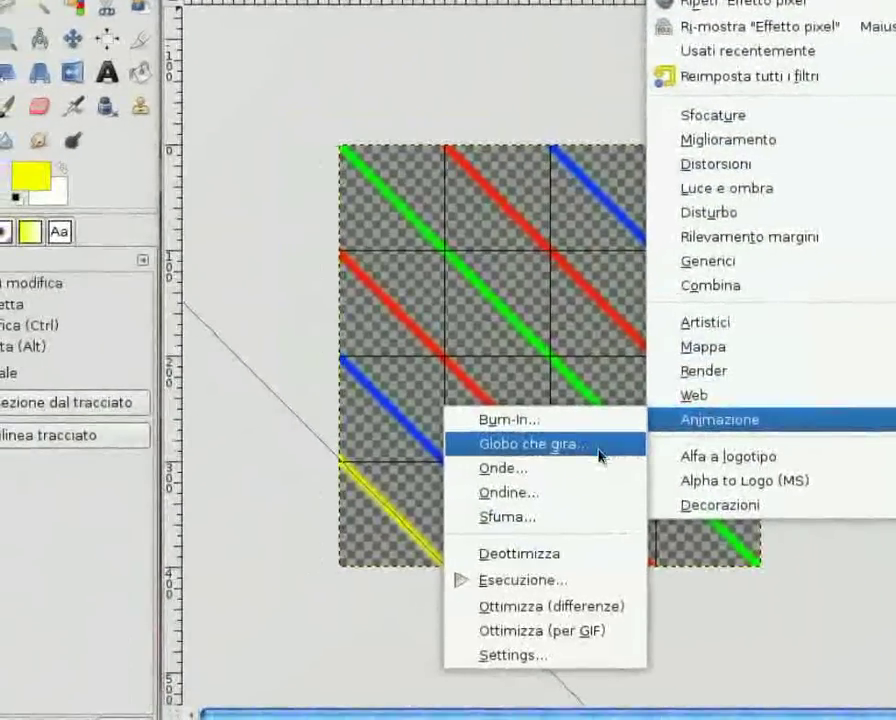
click(600, 452)
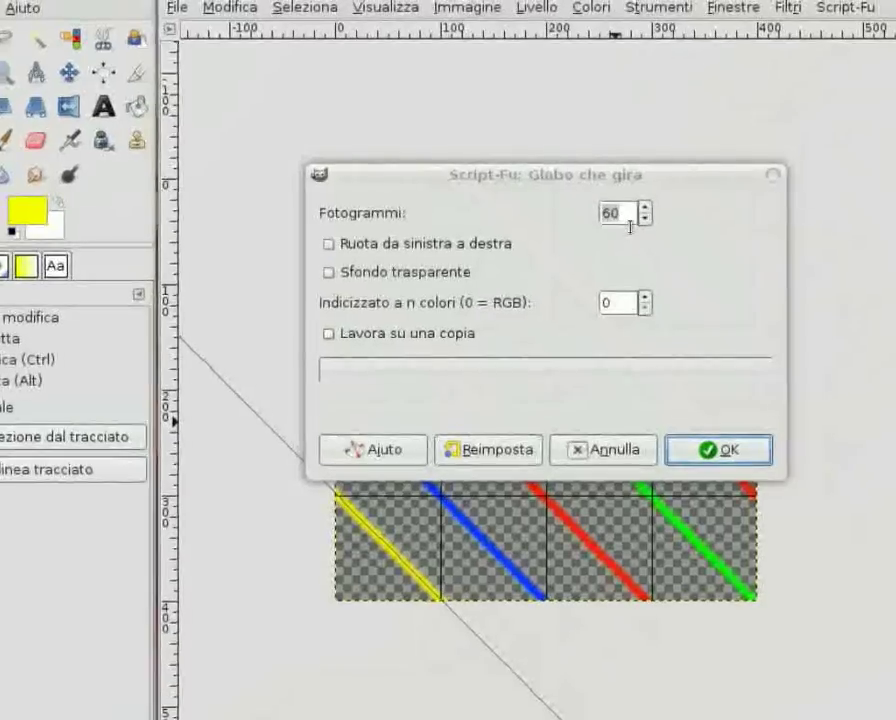
text(60)
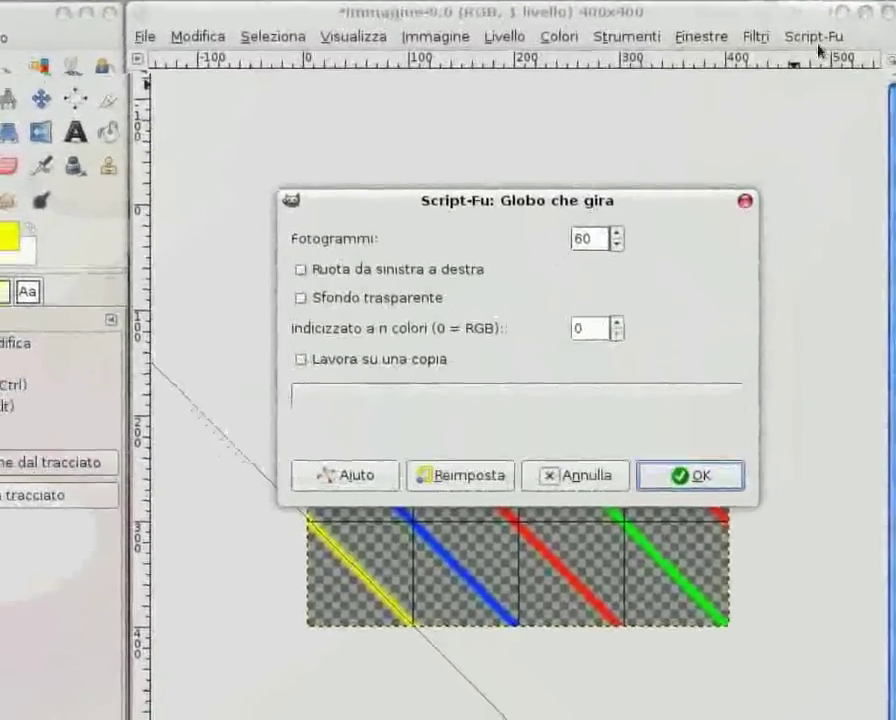
click(328, 334)
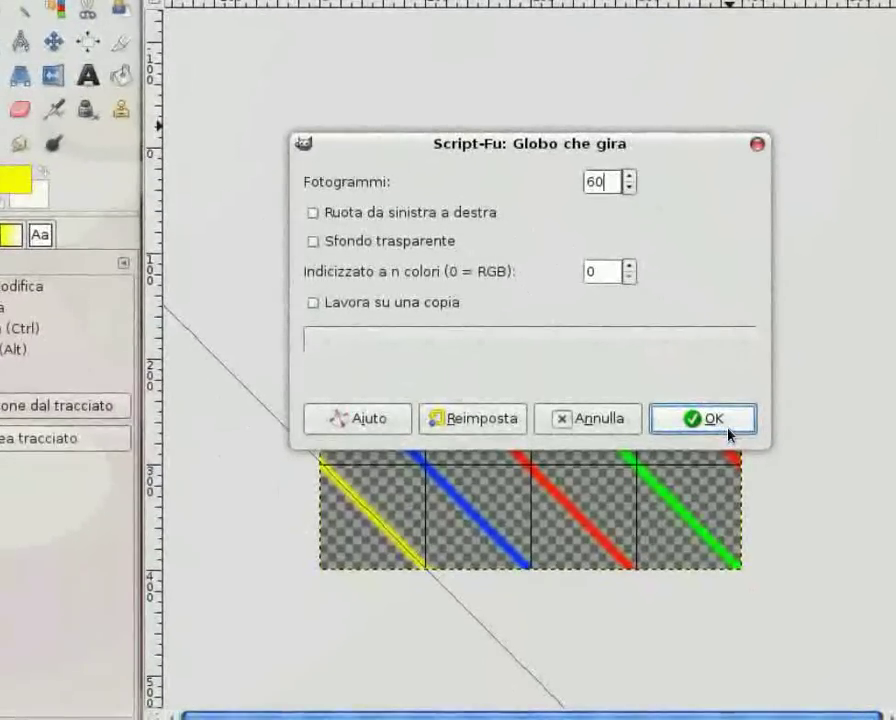
click(712, 419)
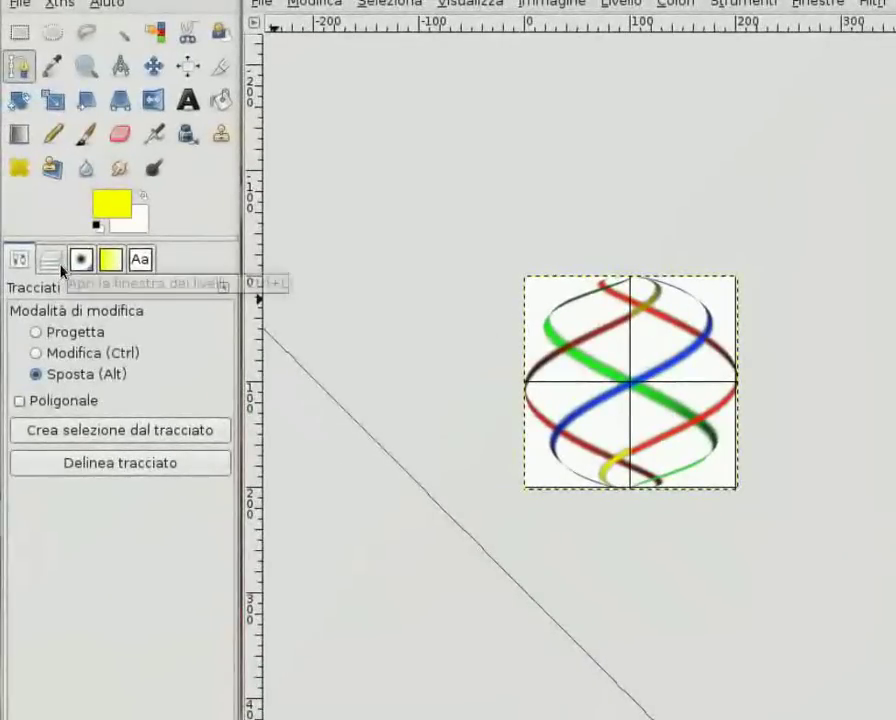
- Run Animation Settings with a 50 ms frame delay in replace mode on all frames
click(52, 261)
mouse_move(204, 400)
mouse_down()
mouse_move(218, 620)
mouse_move(204, 392)
mouse_up()
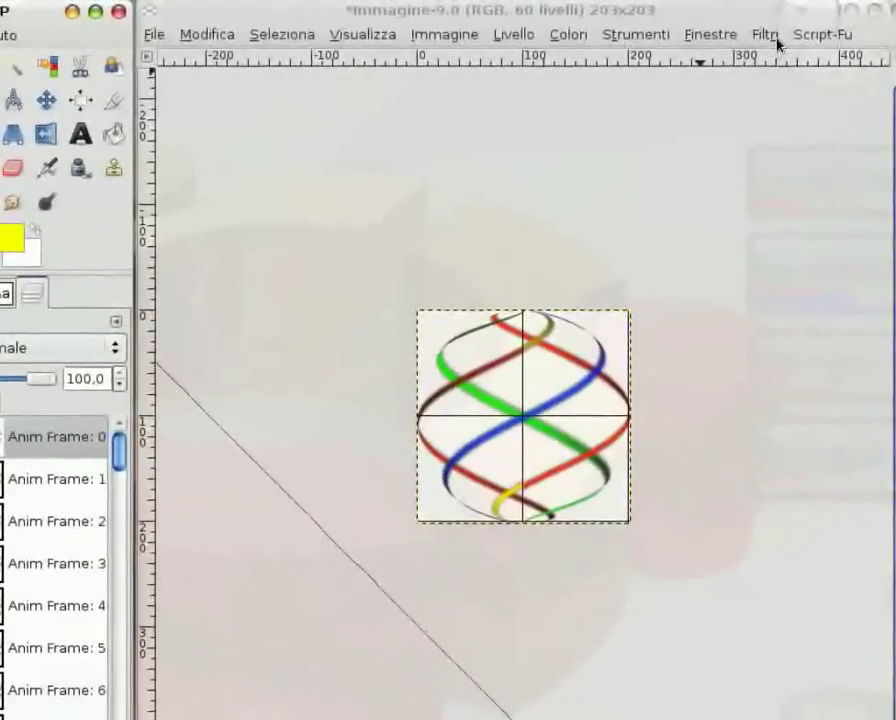
click(776, 42)
mouse_move(723, 391)
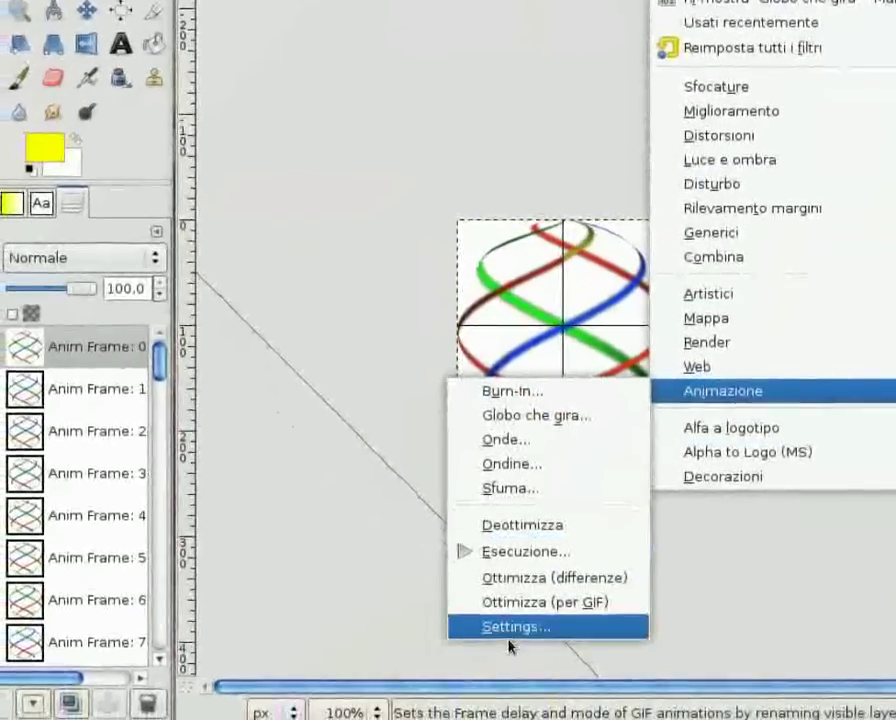
click(485, 658)
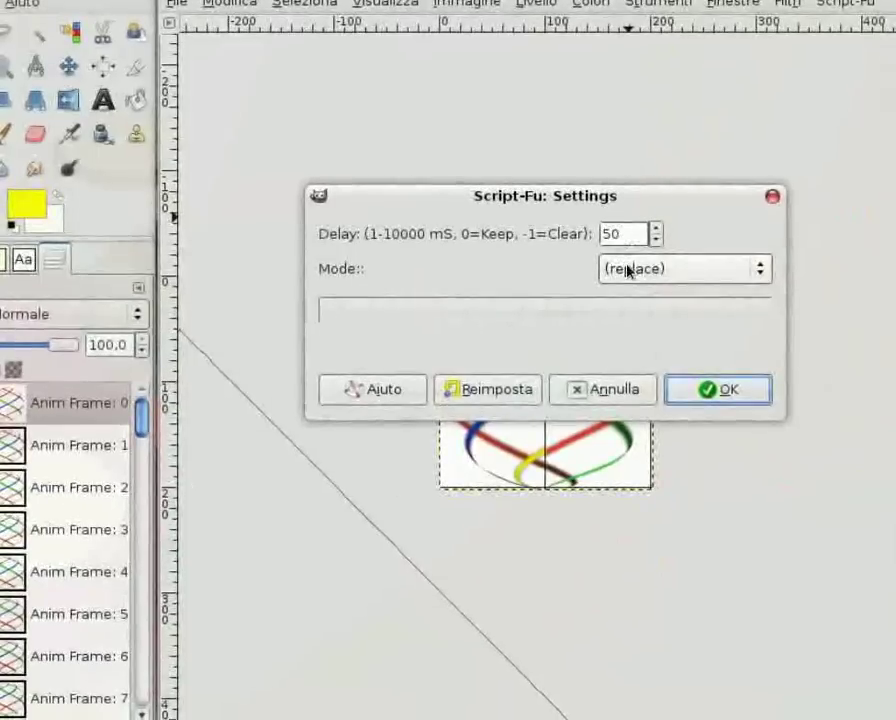
text(50)
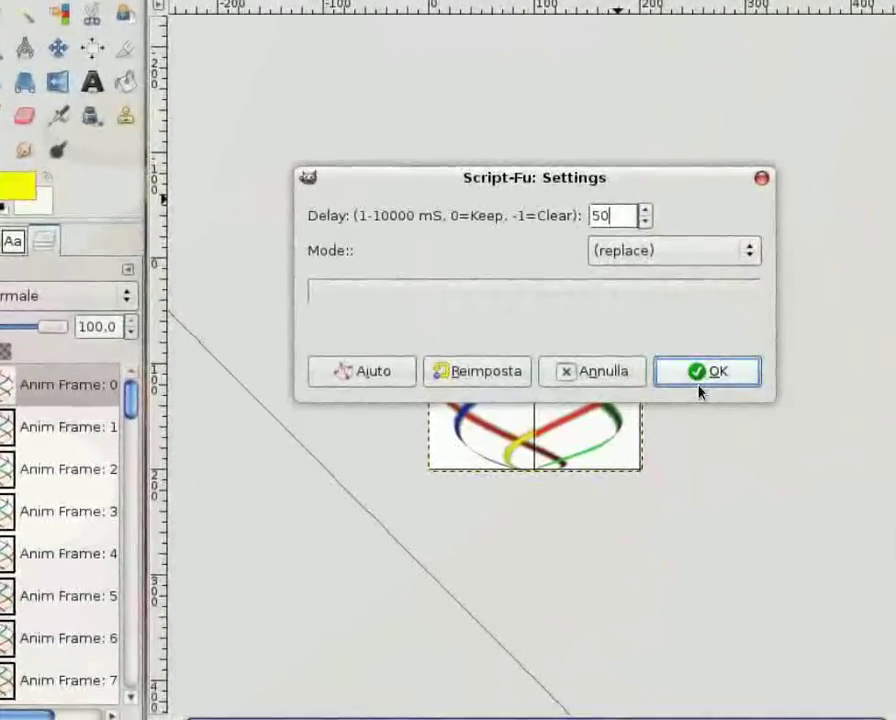
click(705, 372)
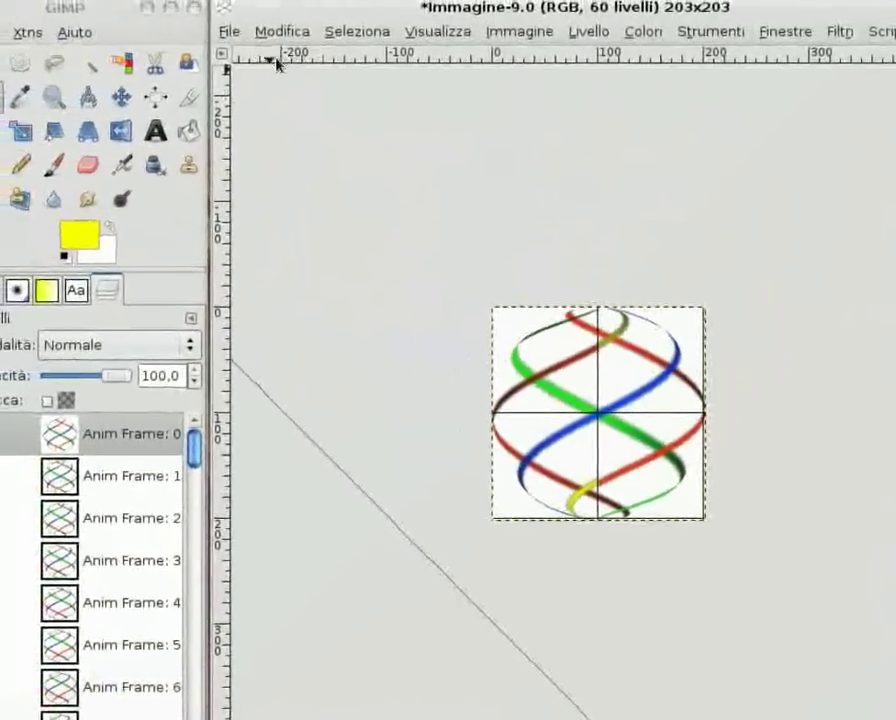
- Save the image over the old globo.gif as an infinitely looping animated GIF with its layers as frames
click(232, 22)
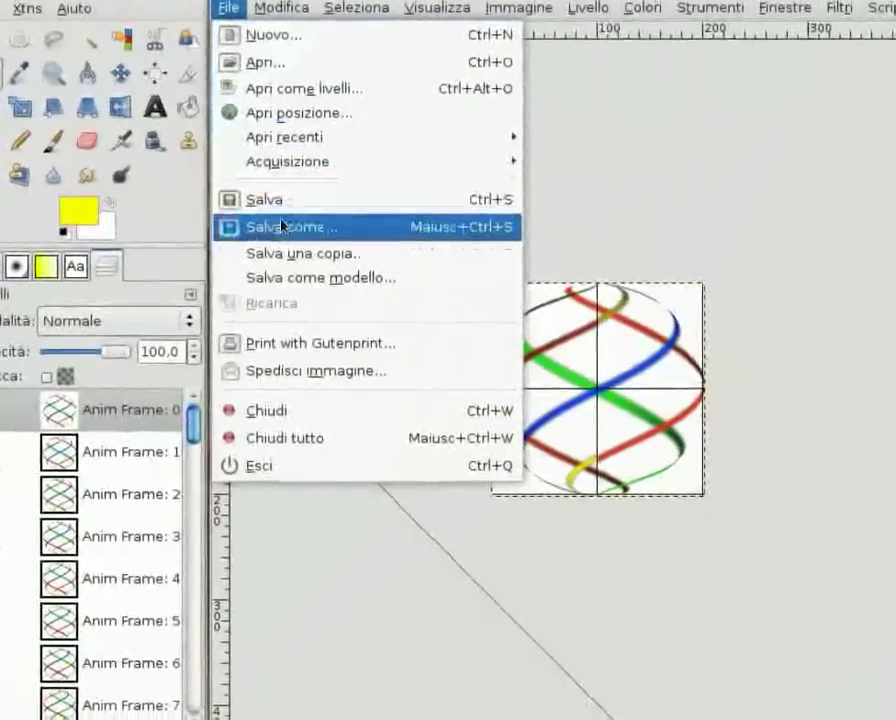
click(289, 236)
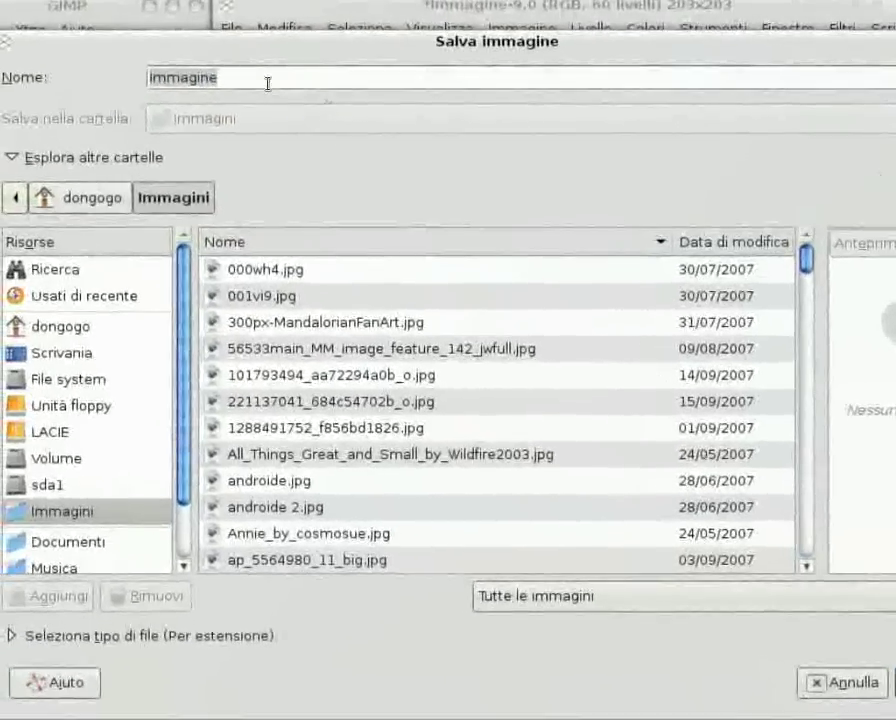
click(269, 87)
text(globo)
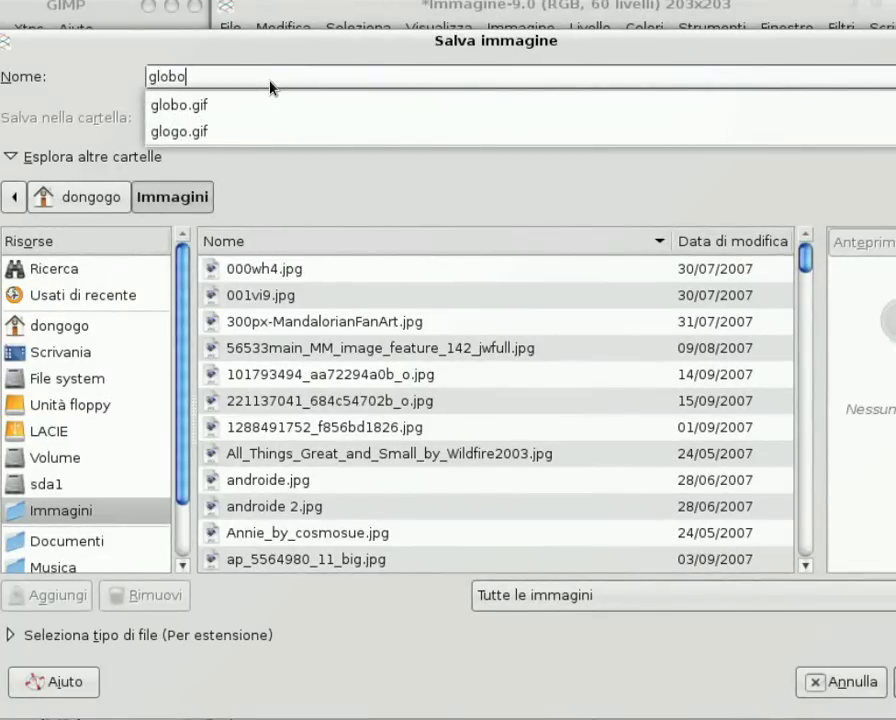
click(250, 106)
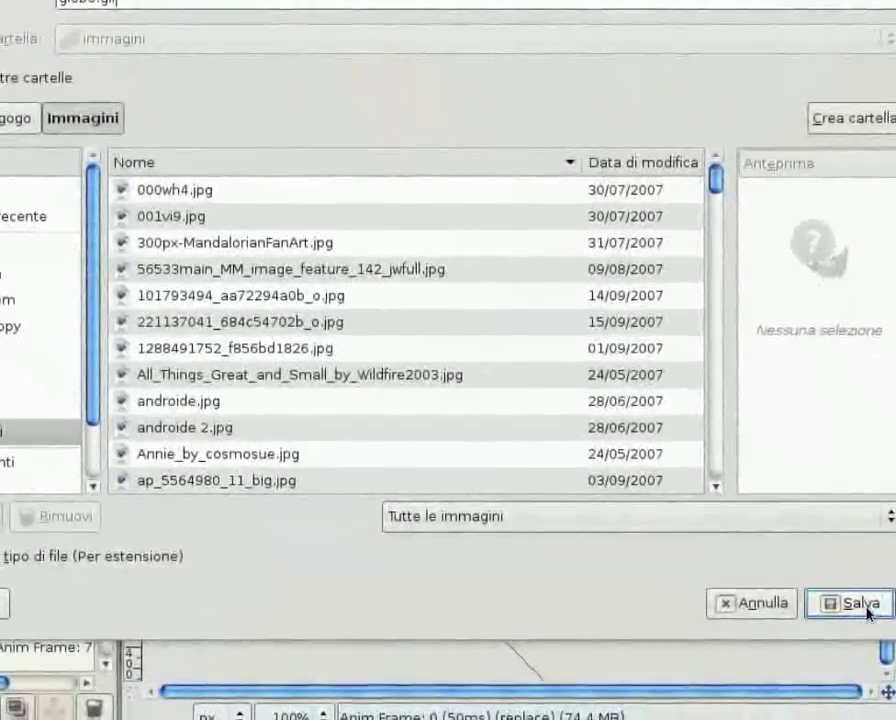
click(862, 606)
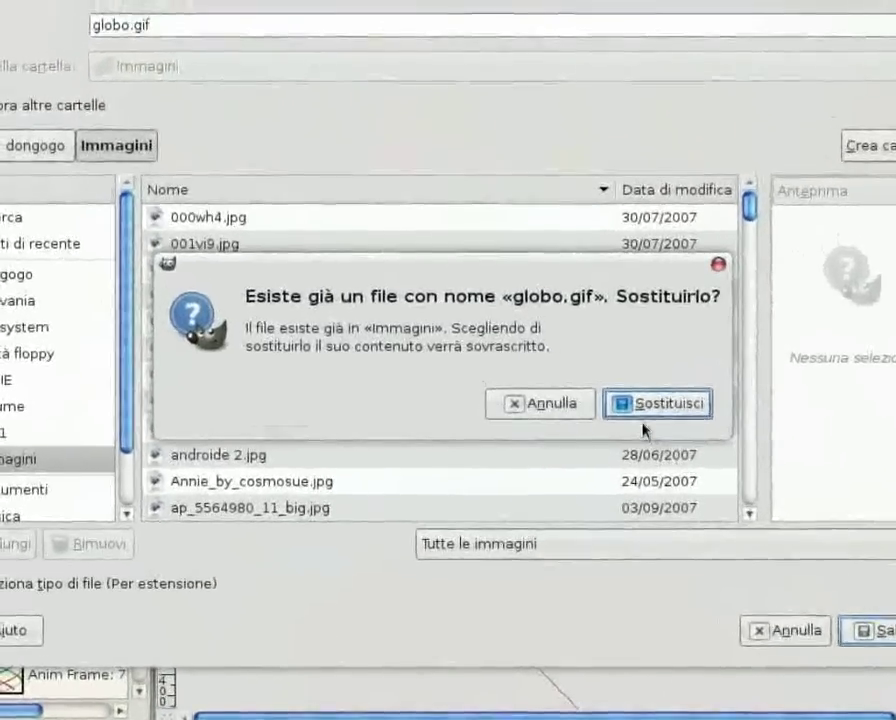
click(645, 412)
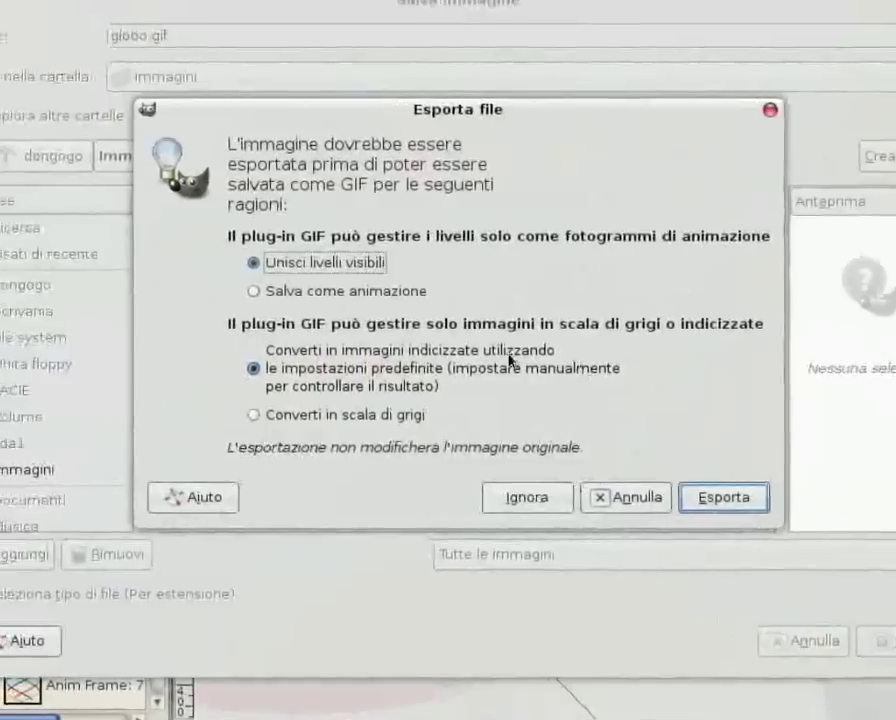
click(341, 306)
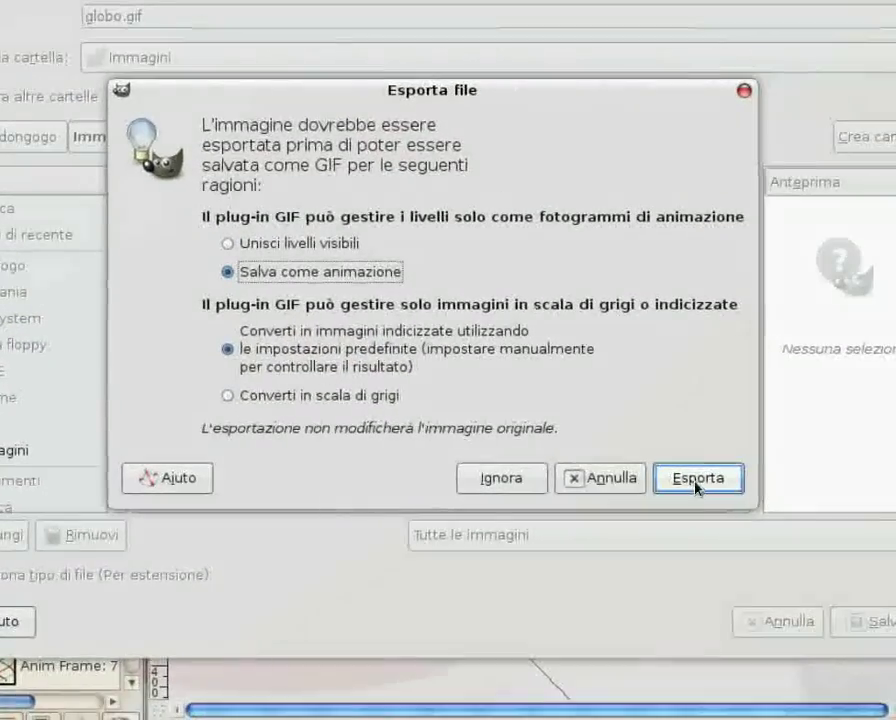
click(700, 478)
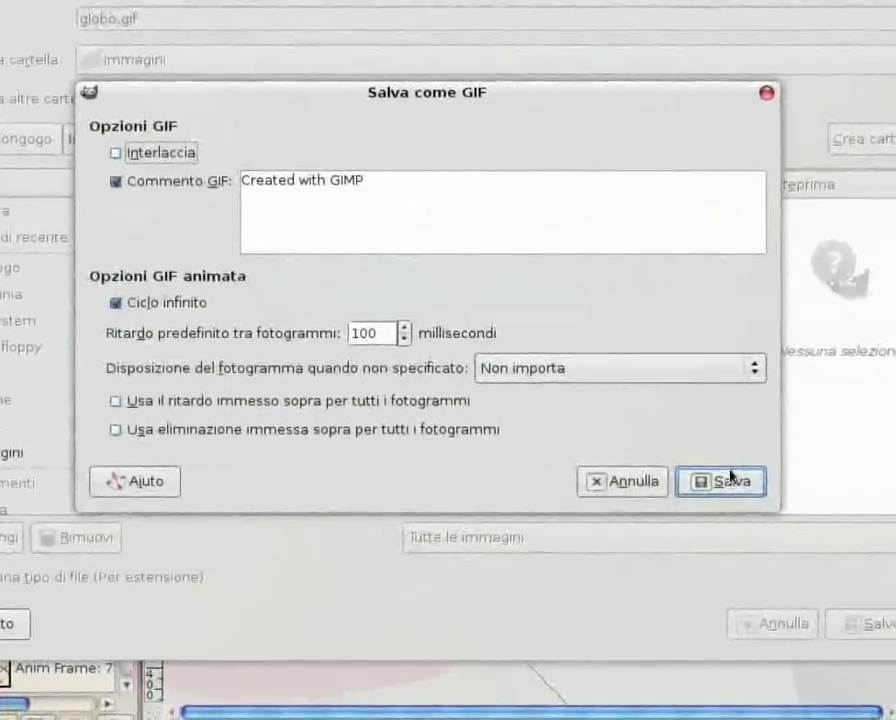
click(778, 509)
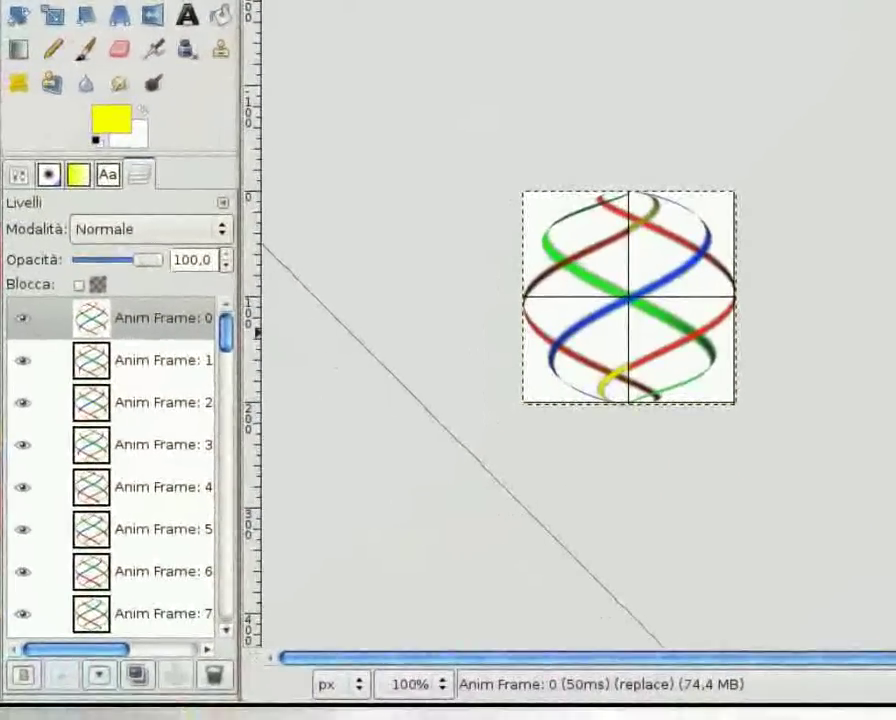
- Open globo.gif from the Immagini folder with «Visualizzatore di immagini»
key(alt+Tab)
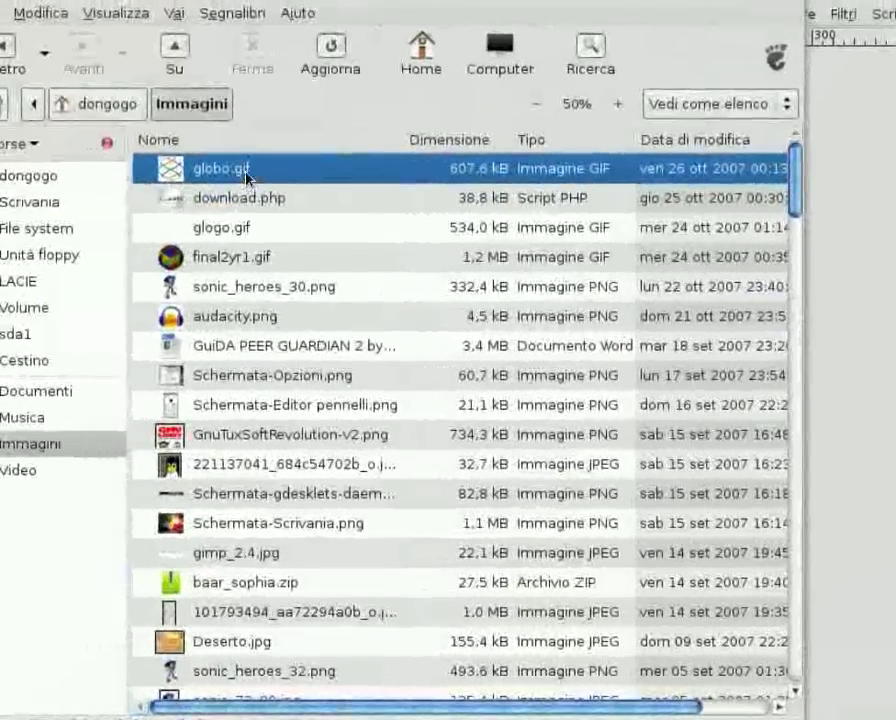
right_click(246, 178)
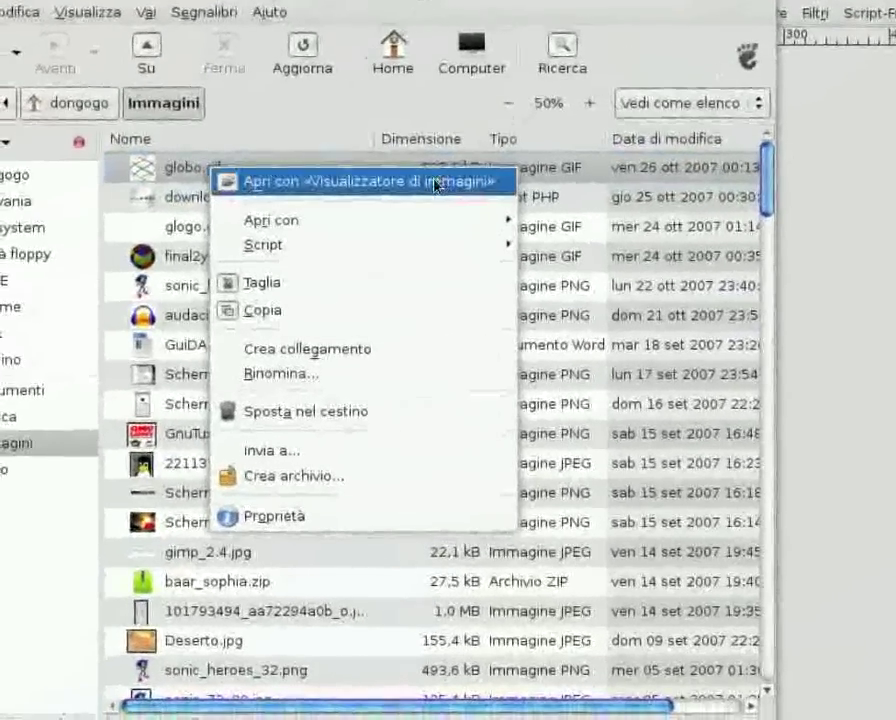
mouse_move(490, 220)
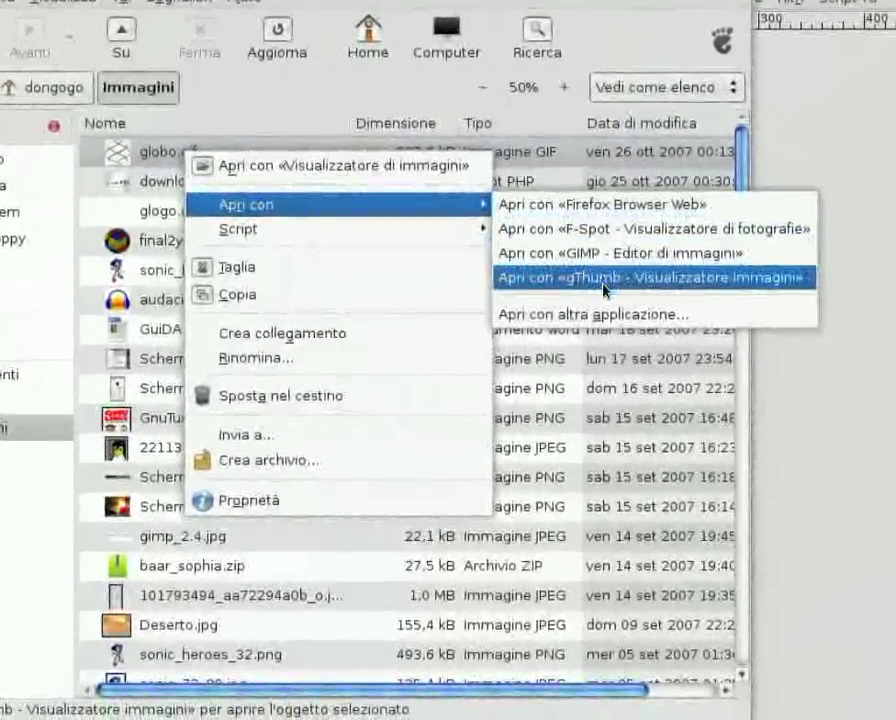
click(604, 280)
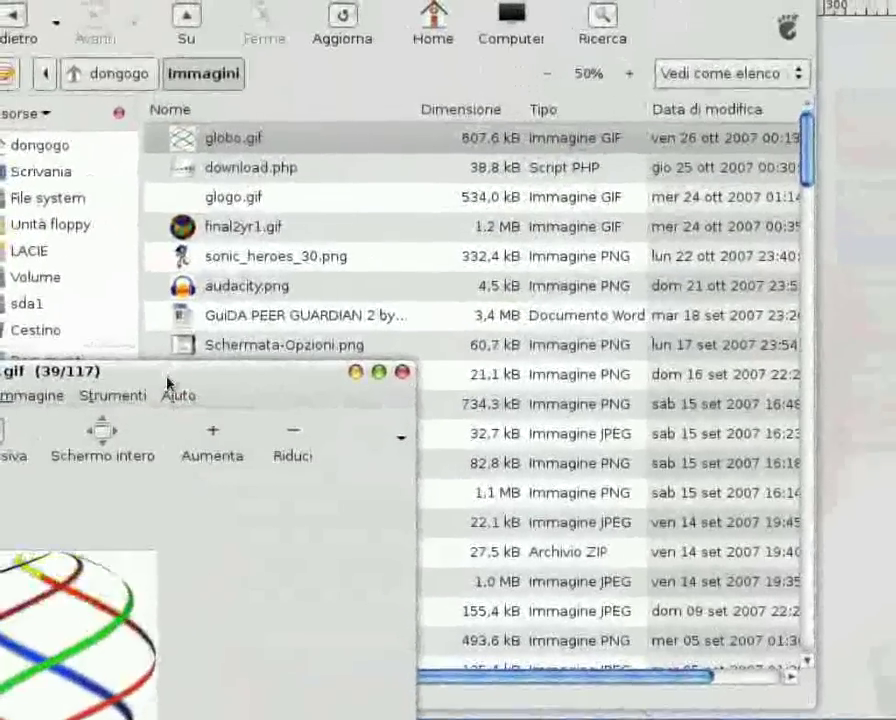
- Move the viewer window up and right, and zoom the spinning globe animation to 150%
mouse_move(166, 376)
mouse_down()
mouse_move(399, 345)
mouse_move(620, 60)
mouse_up()
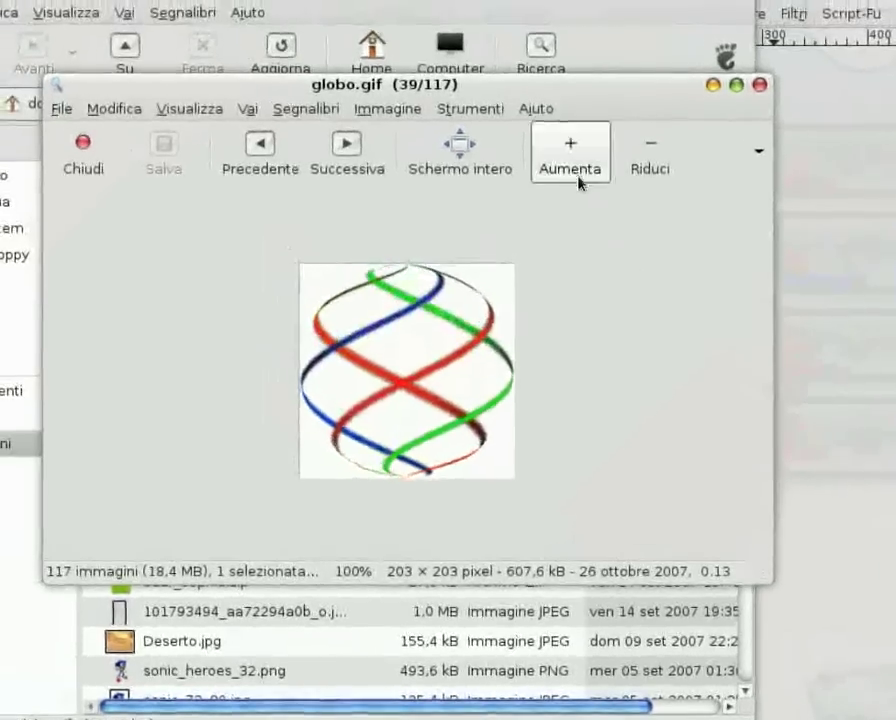
click(578, 176)
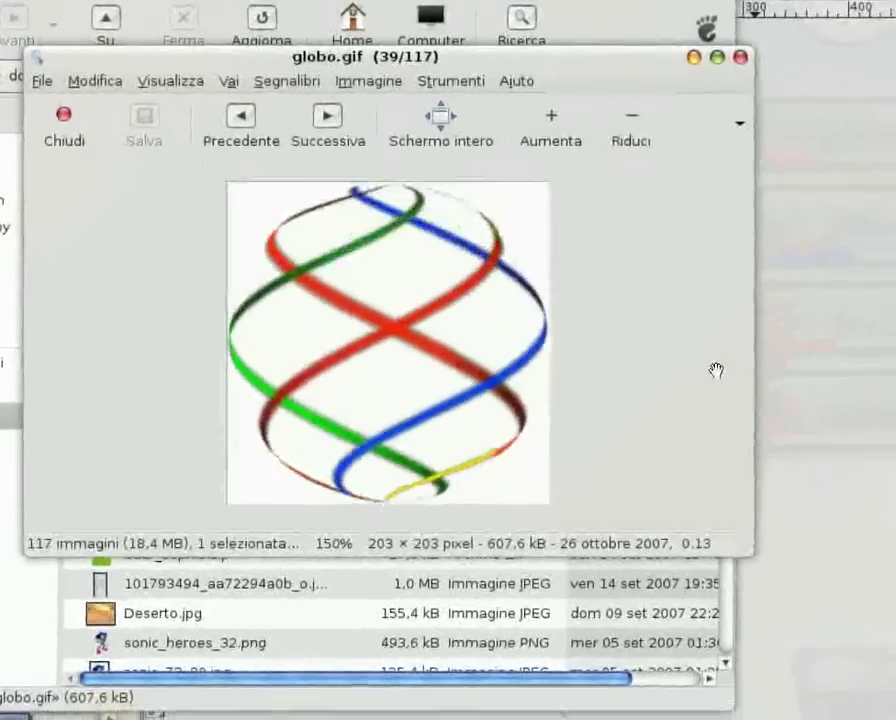